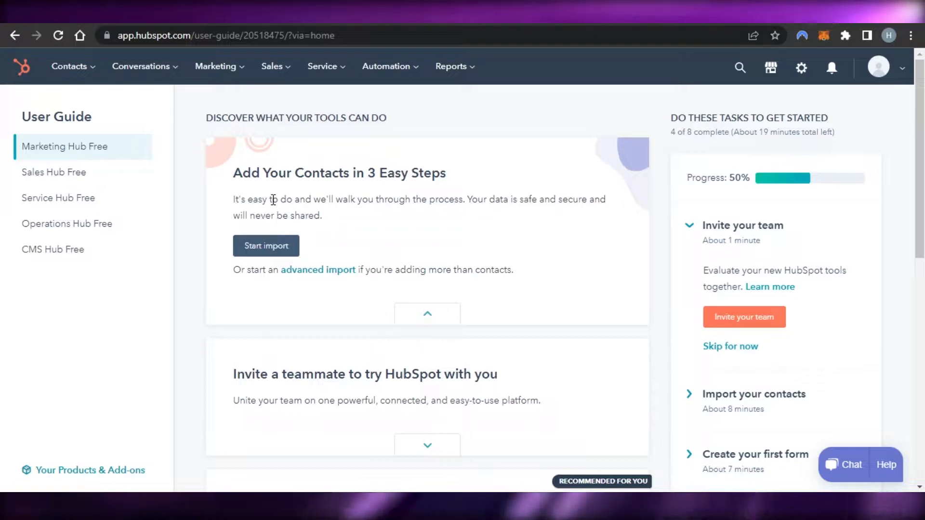
Open and close the account menu twice
mouse_move(923, 149)
left_mouse_down()
mouse_move(923, 237)
mouse_move(922, 145)
left_mouse_up()
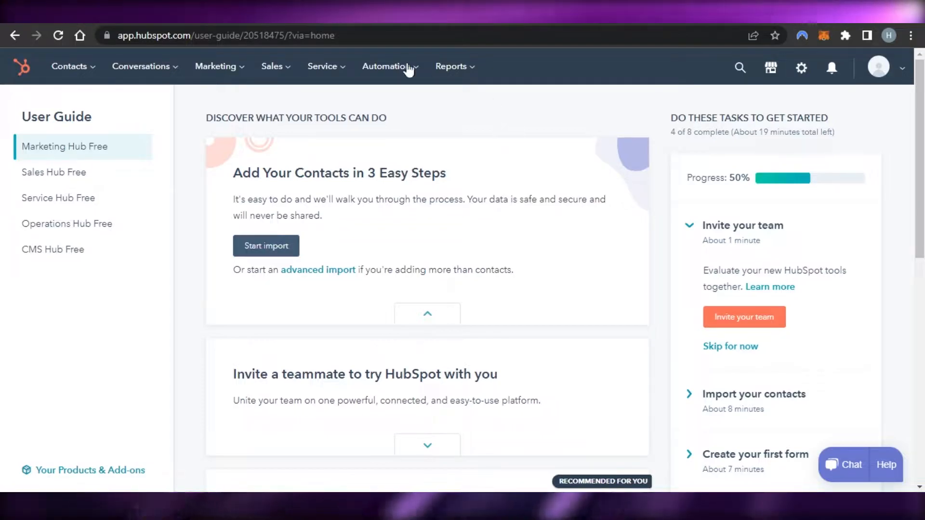
left_click(879, 66)
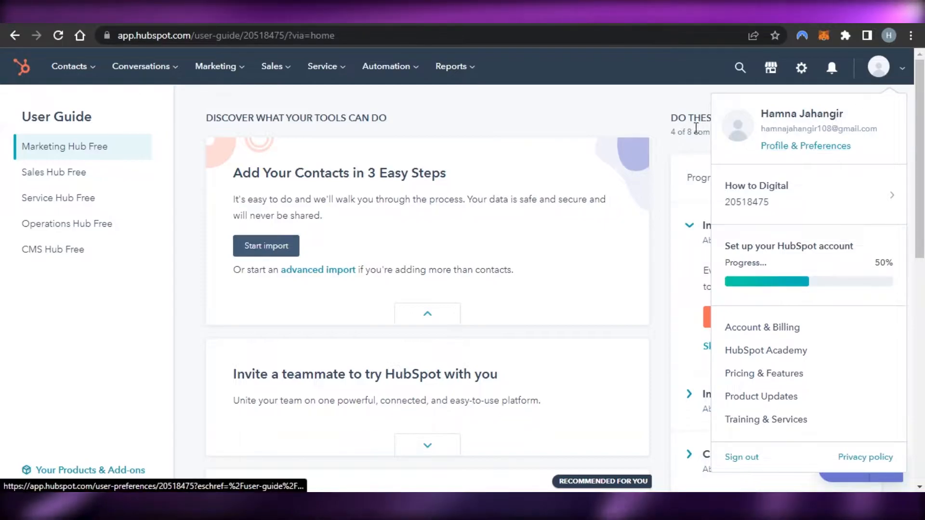
left_click(612, 115)
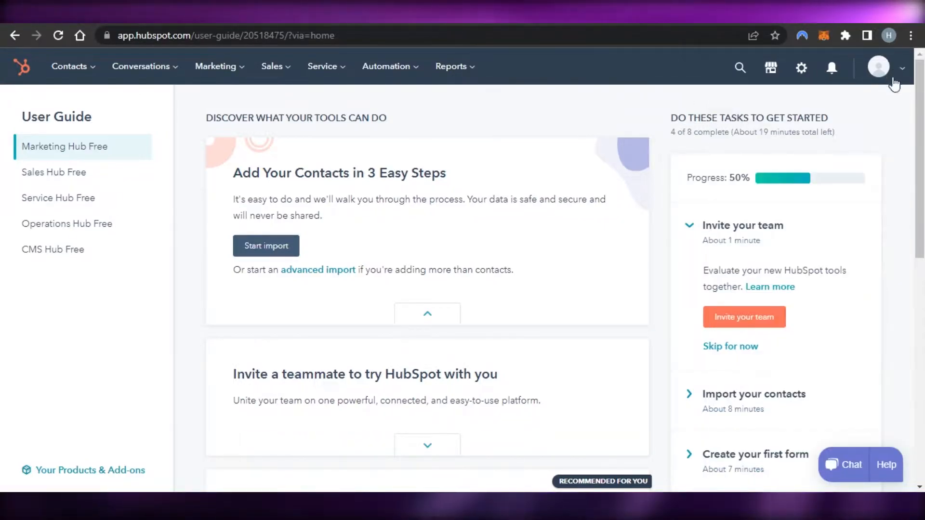
left_click(893, 81)
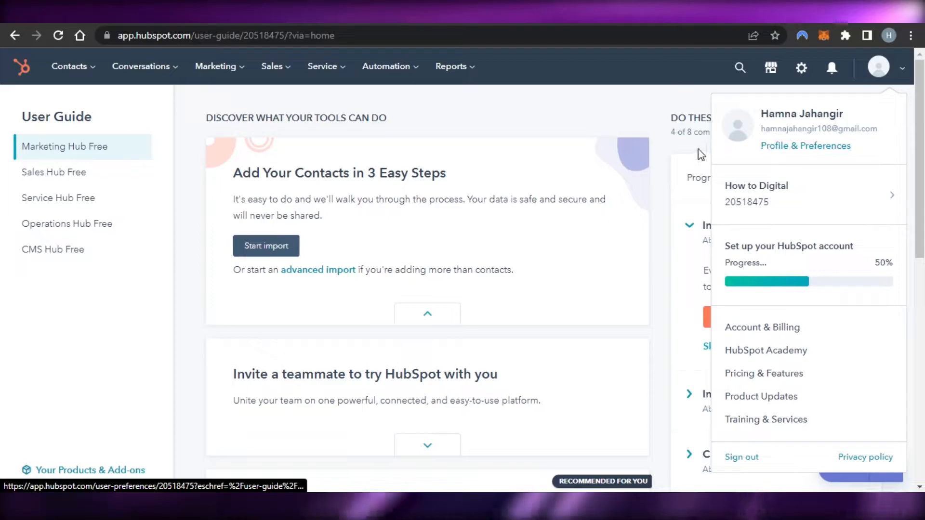
left_click(647, 124)
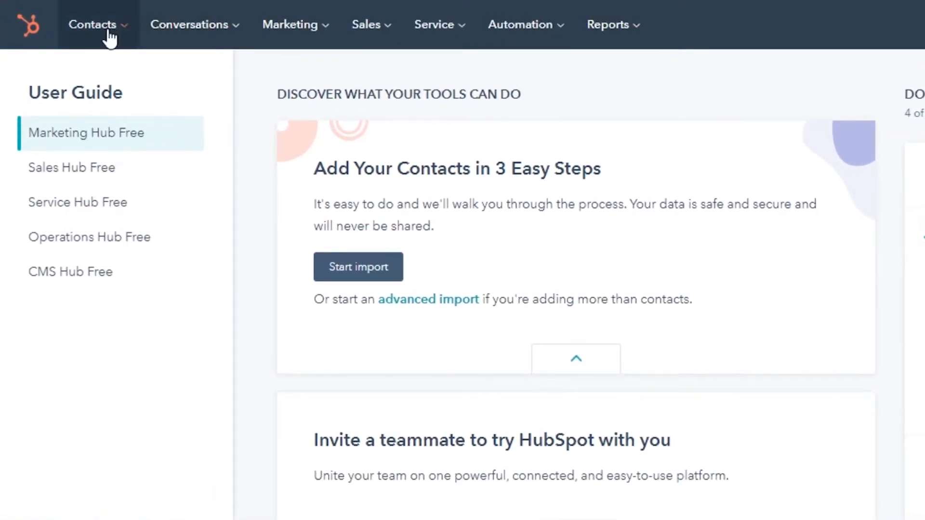
Look through the Contacts, Conversations, Marketing, Sales and Automation menus, then go to Contacts > Contacts
left_click(109, 32)
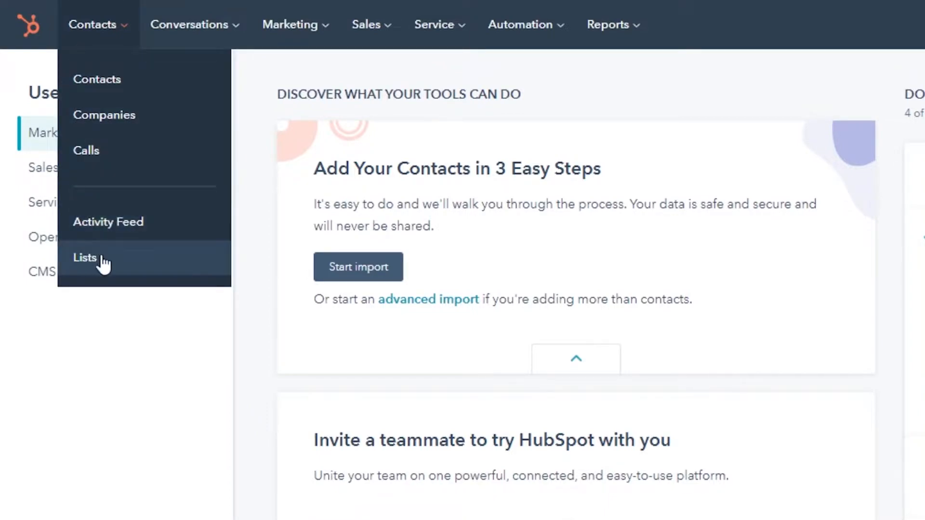
left_click(235, 32)
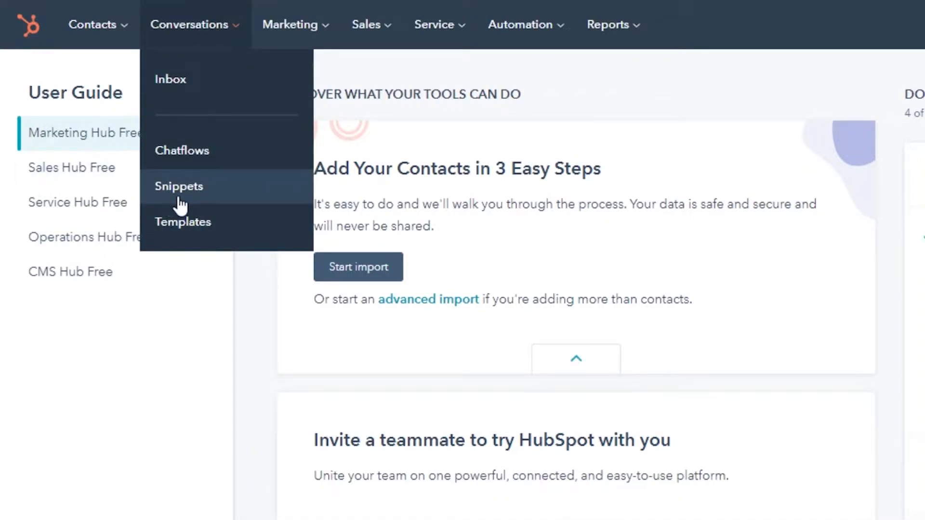
mouse_move(295, 46)
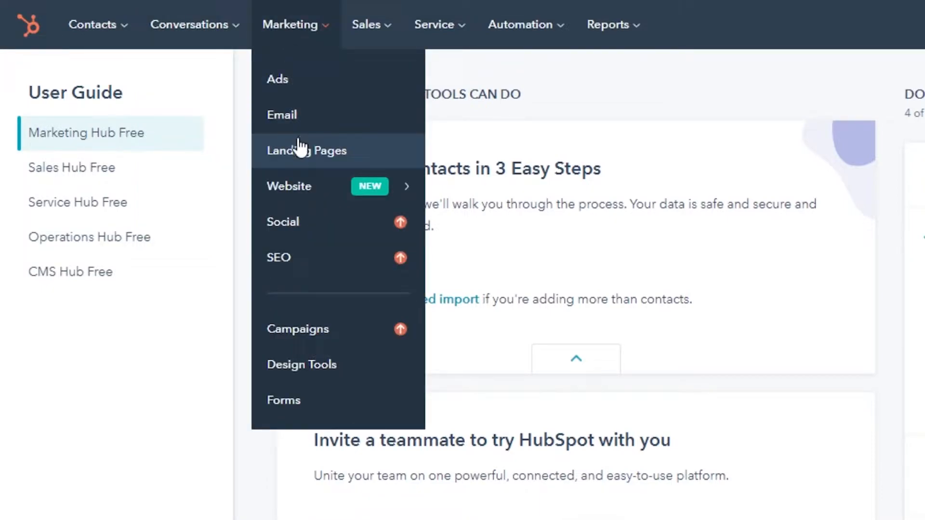
mouse_move(301, 186)
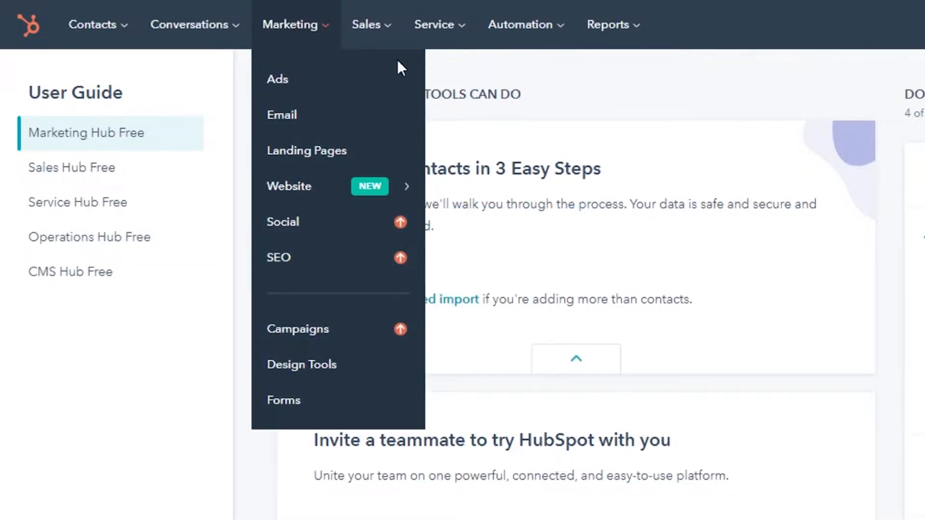
mouse_move(382, 35)
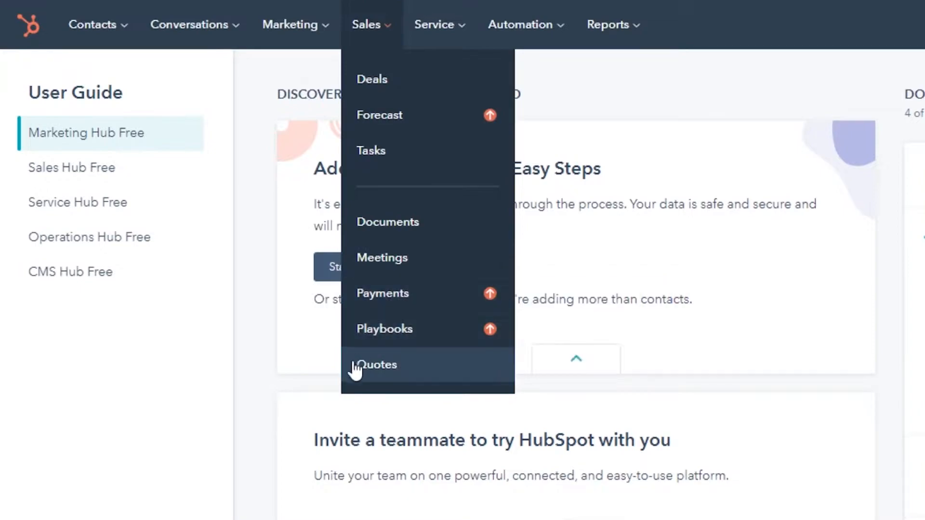
mouse_move(427, 28)
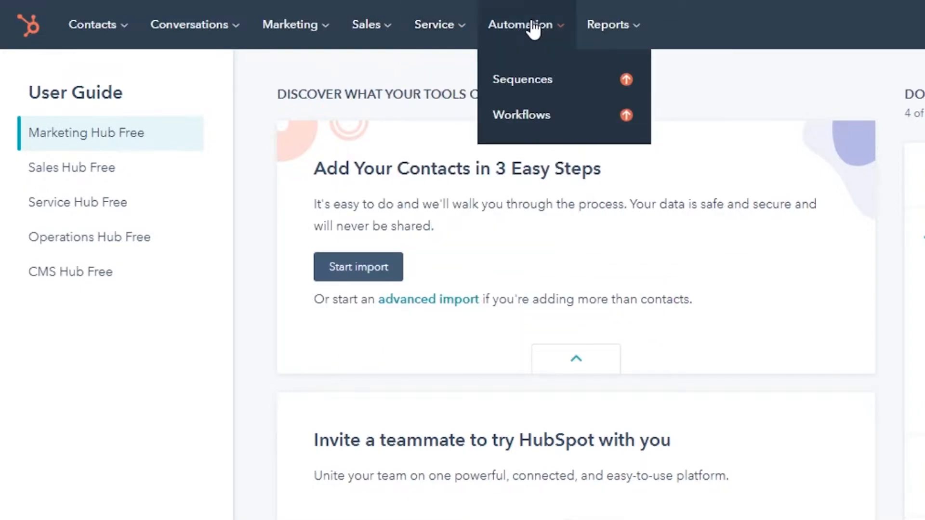
mouse_move(615, 32)
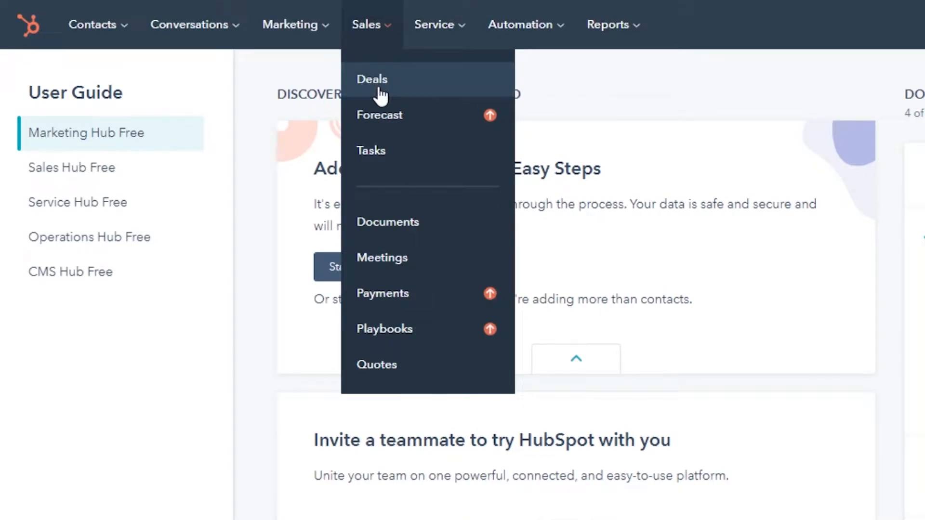
mouse_move(133, 30)
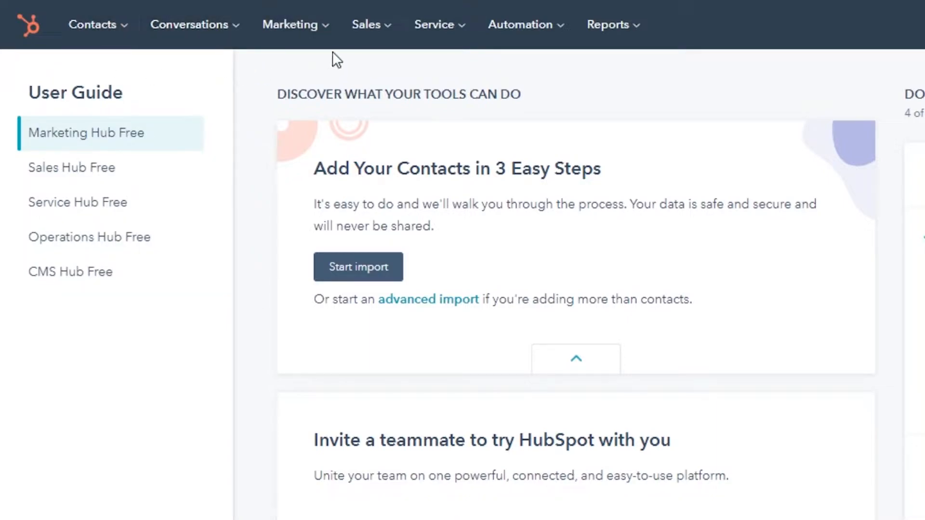
mouse_move(94, 43)
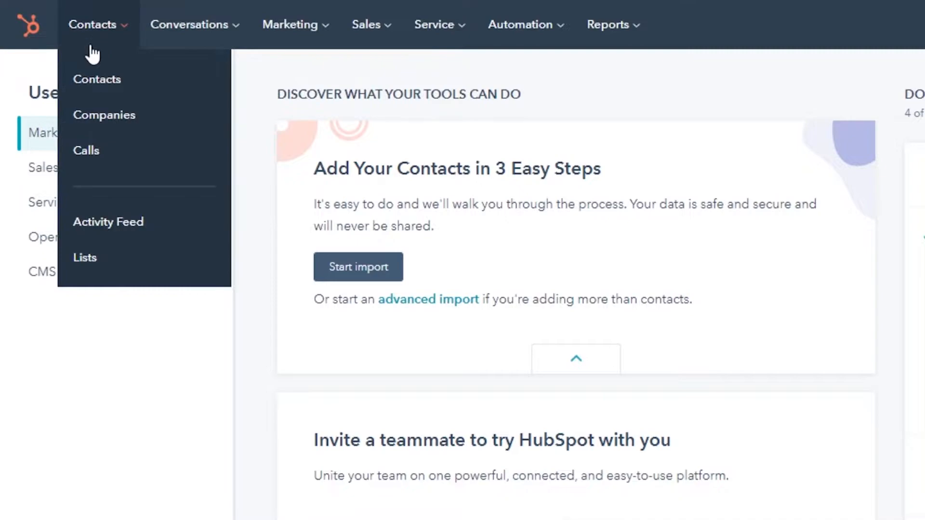
left_click(104, 81)
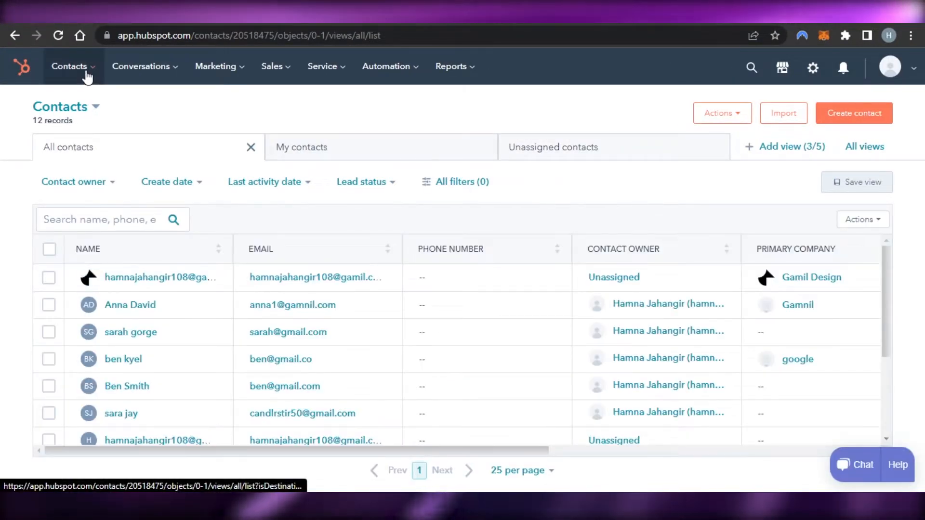
mouse_move(87, 77)
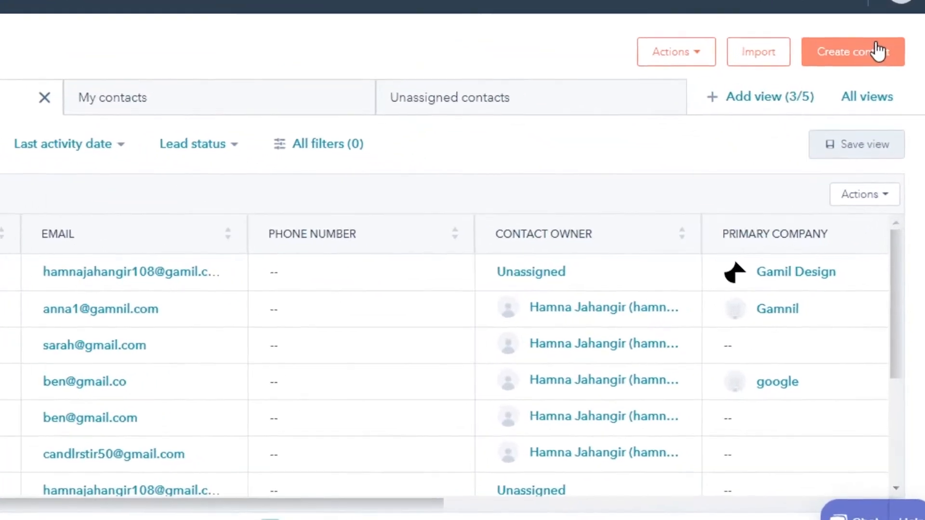
Open the Create contact form and begin entering the contact's email address
left_click(877, 37)
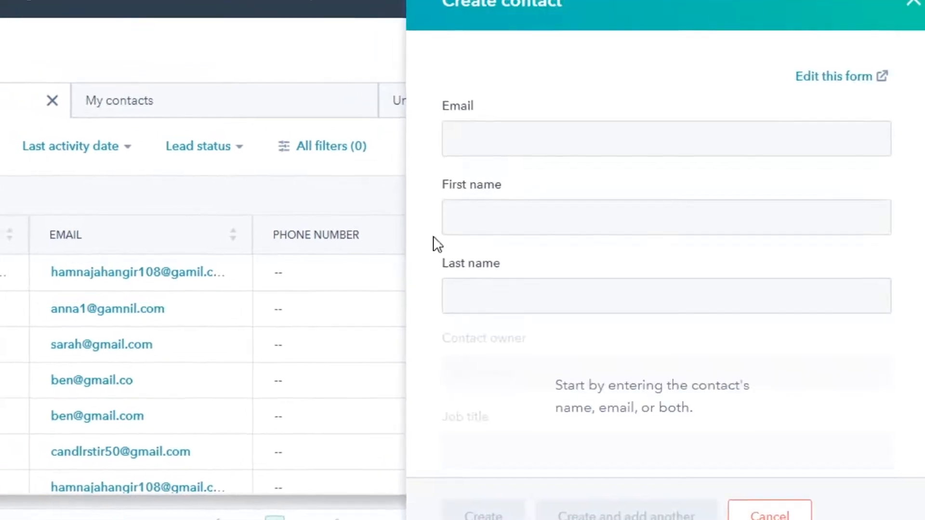
left_click(488, 134)
left_click(516, 154)
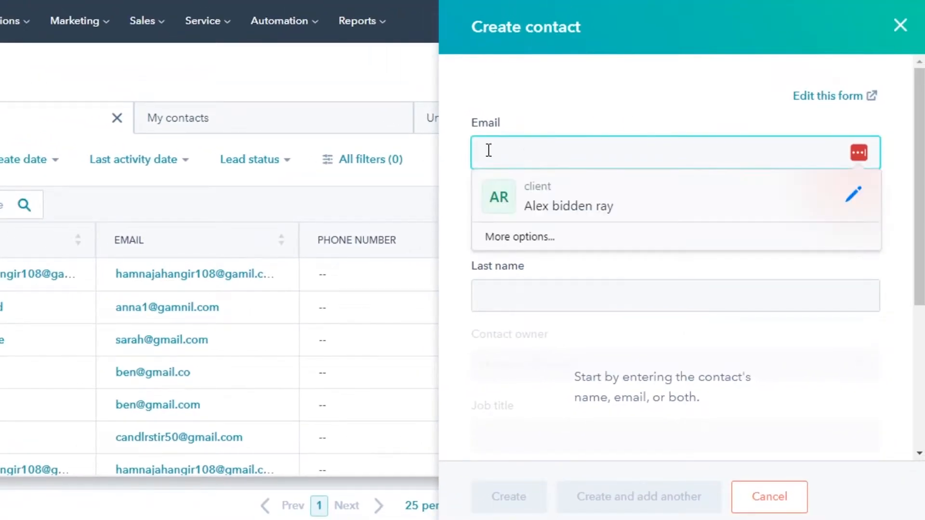
left_click(395, 278)
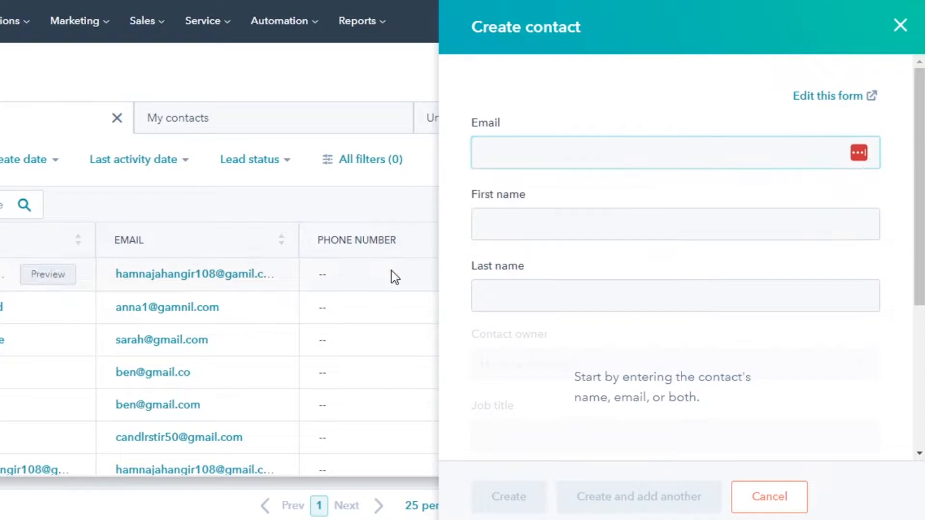
left_click(516, 156)
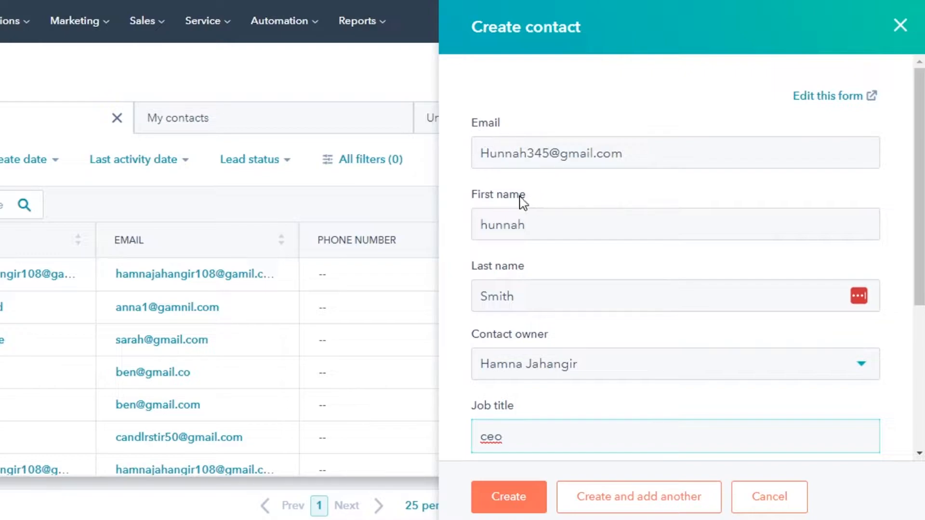
left_click_drag(920, 202, 694, 220)
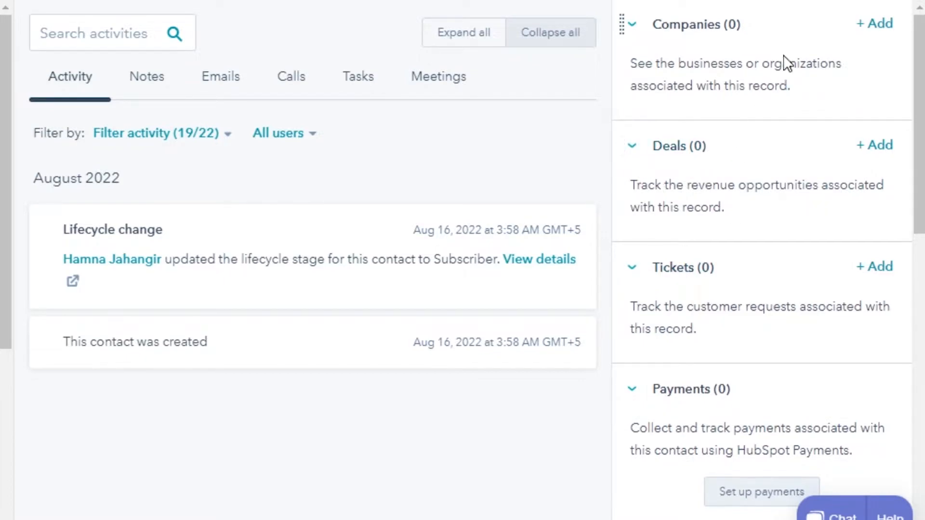
Open the Add company panel from the contact's Companies card
left_click(891, 24)
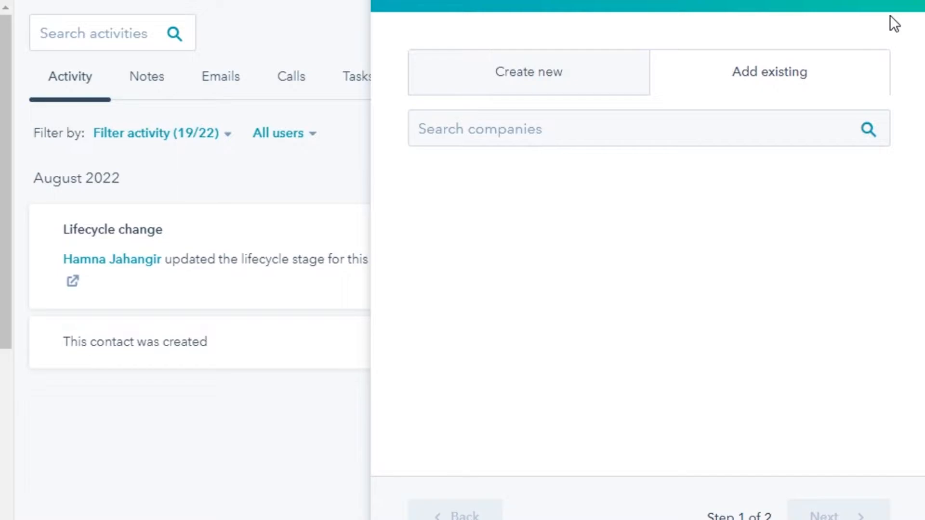
Create a new company with domain Meta.com, keeping the current company owner
left_click(567, 84)
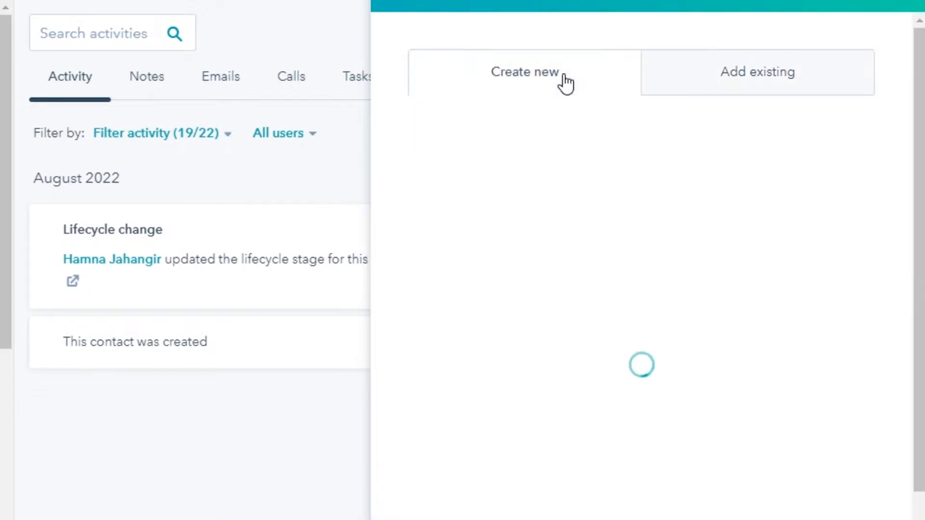
left_click(795, 93)
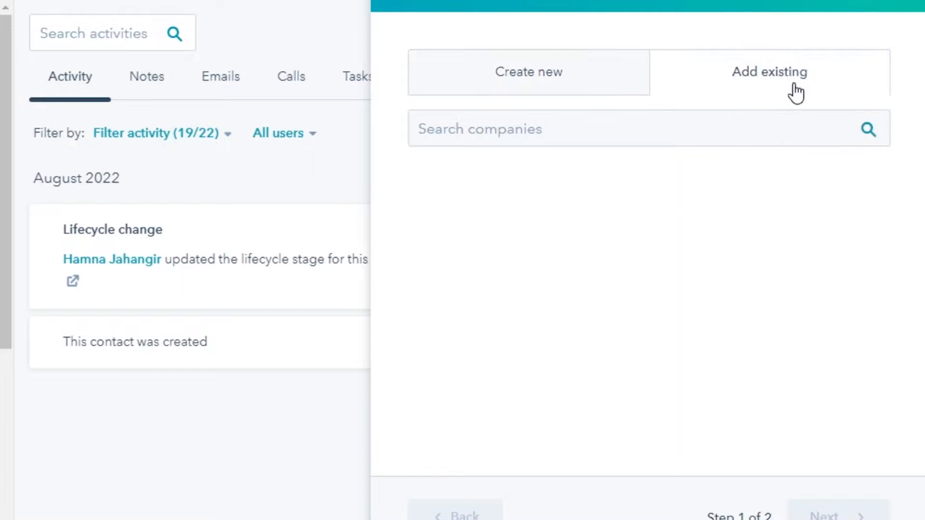
left_click(573, 82)
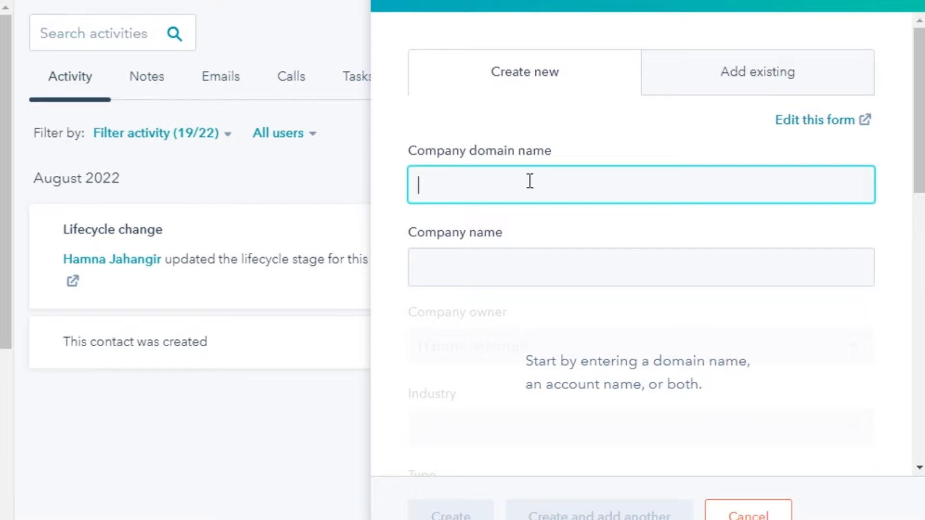
type("Medium.com")
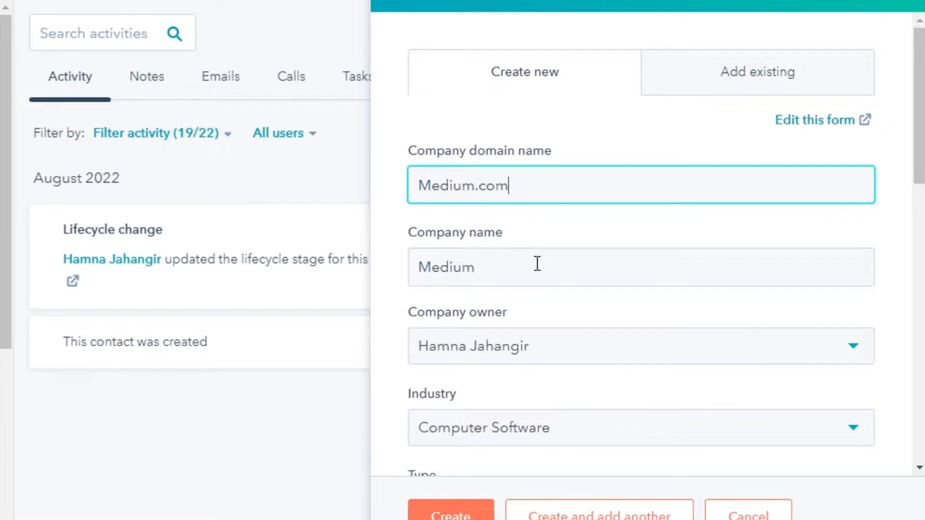
left_click(522, 352)
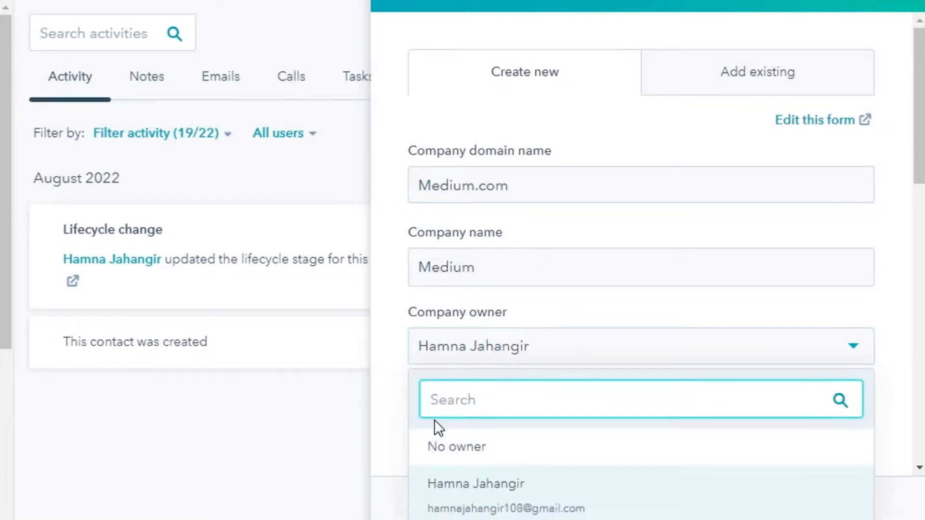
left_click(570, 485)
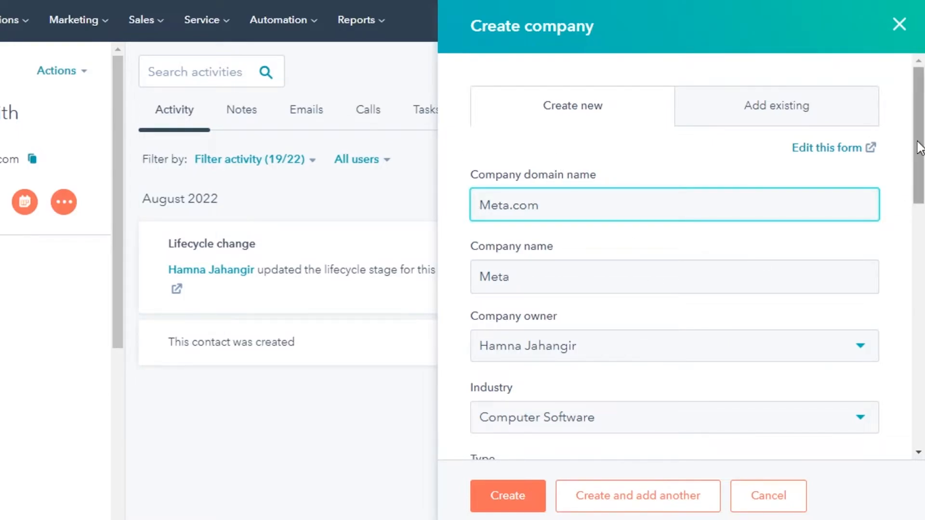
scroll(920, 147, "down", 18)
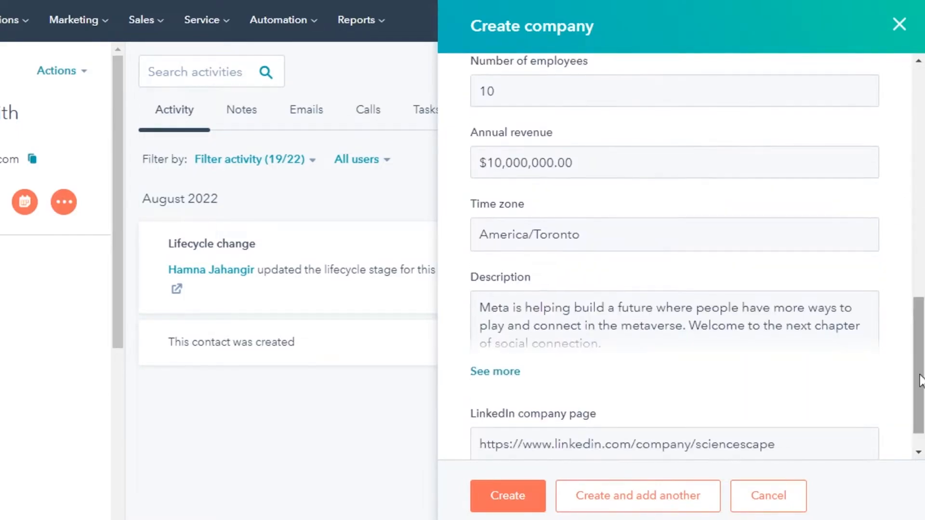
left_click(508, 497)
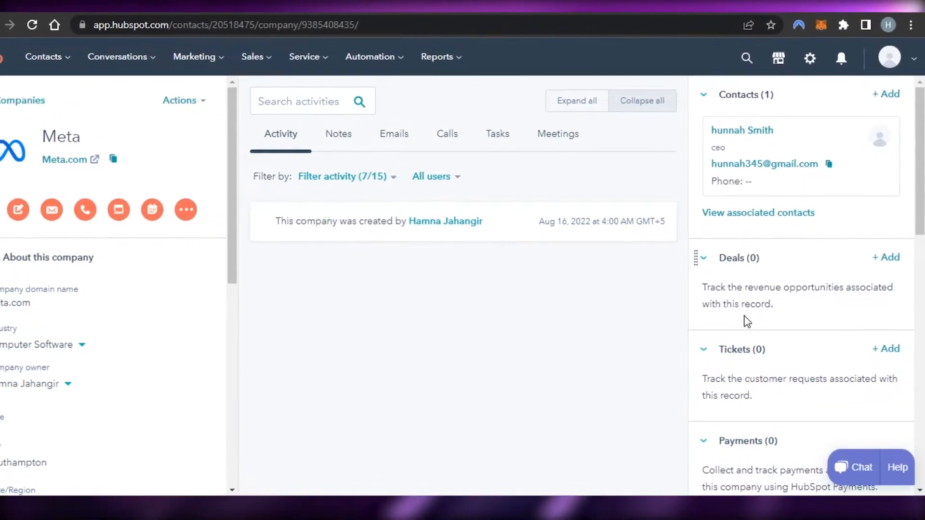
Add a new deal from the Deals card of the Meta company record
mouse_move(739, 141)
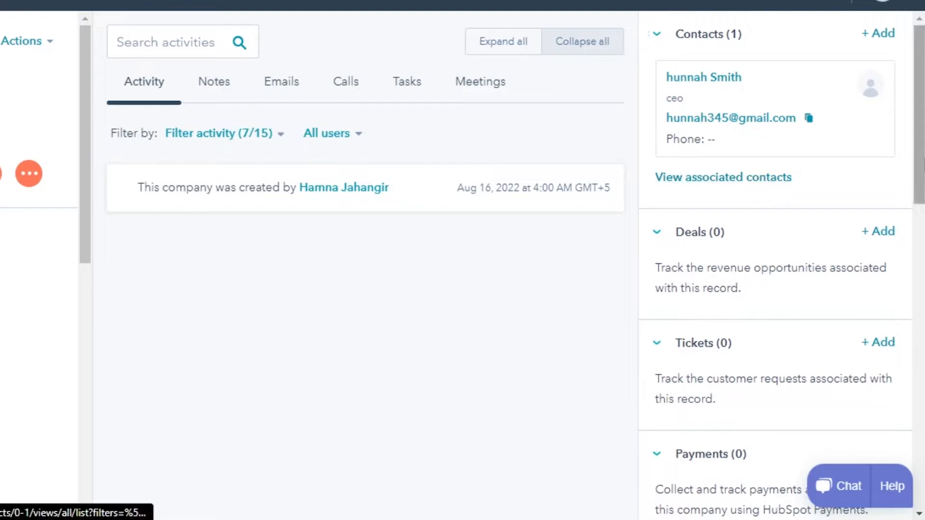
left_click_drag(920, 148, 920, 181)
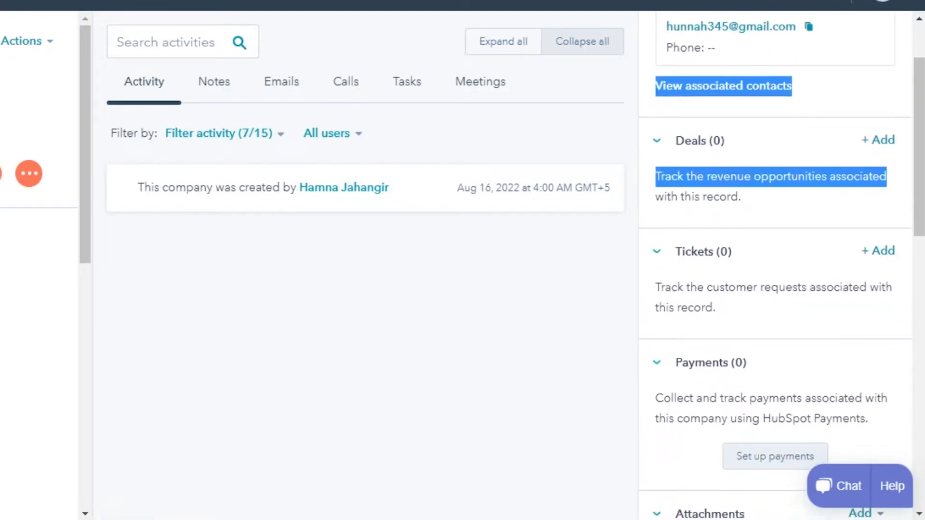
left_click(549, 259)
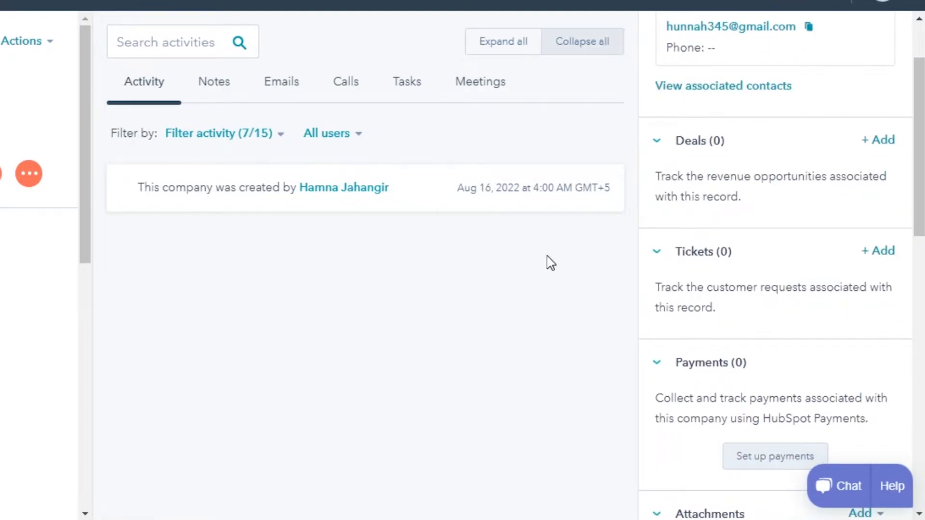
left_click(883, 142)
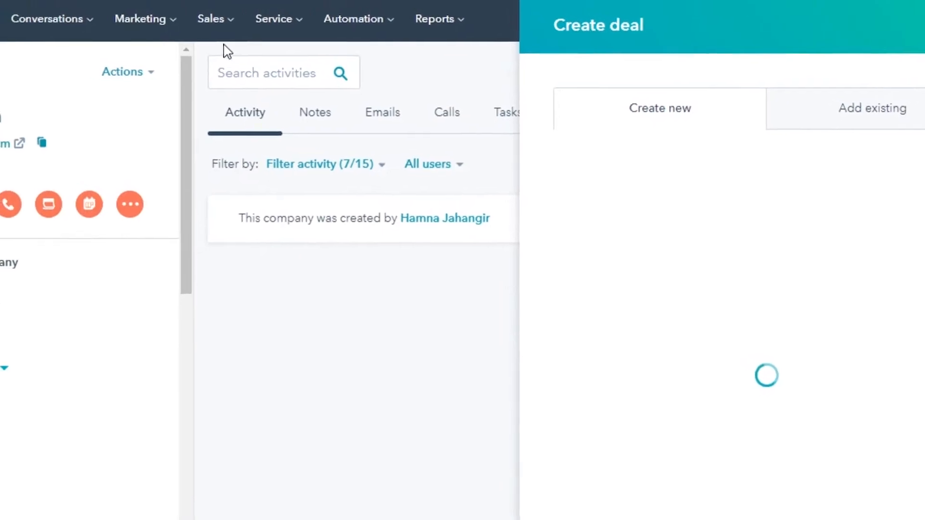
Replace the default deal name with 'test deal'
left_click(222, 27)
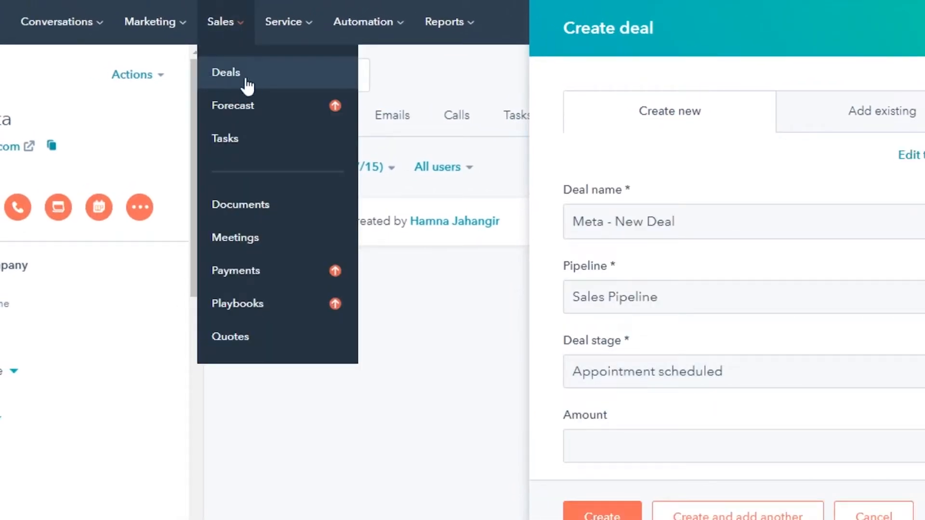
left_click(425, 304)
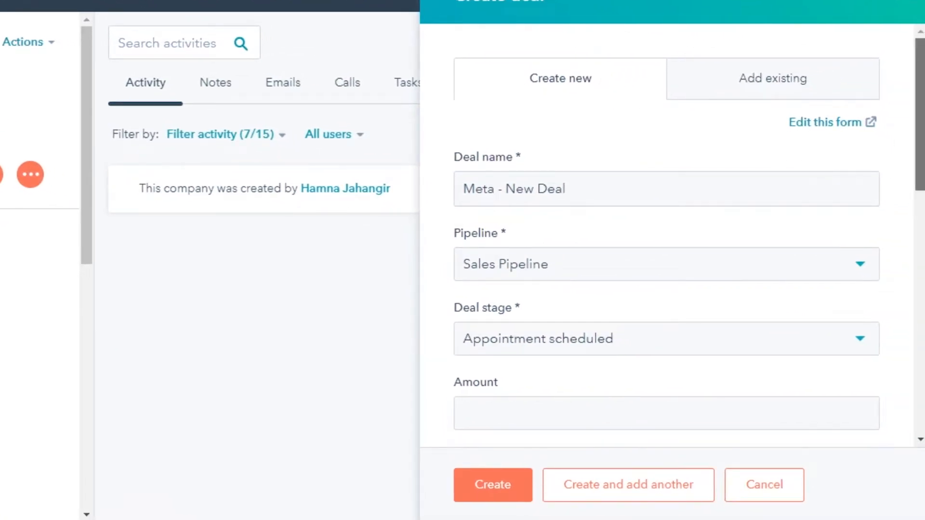
scroll(912, 145, "down", 2)
scroll(912, 145, "up", 2)
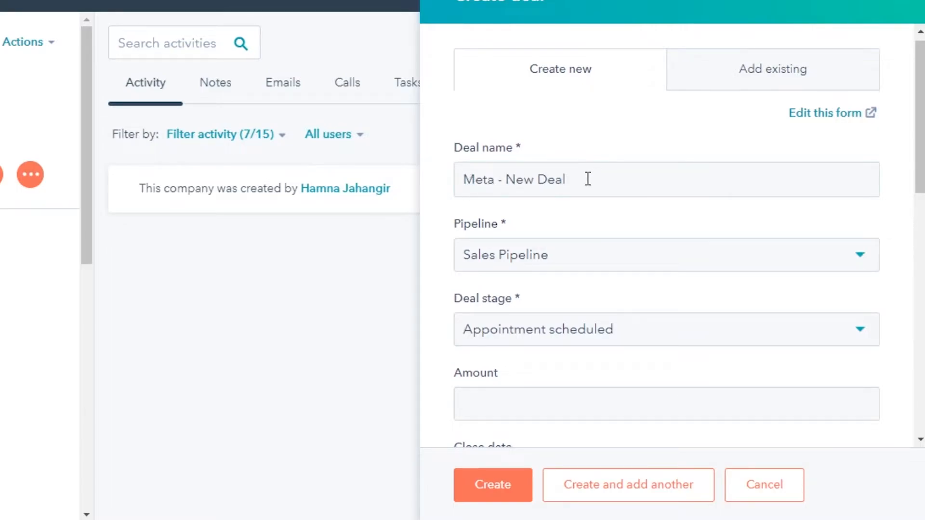
key("BackSpace")
key("BackSpace")
key("BackSpace")
key("BackSpace")
key("BackSpace")
key("BackSpace")
key("BackSpace")
key("BackSpace")
key("BackSpace")
key("BackSpace")
key("BackSpace")
key("BackSpace")
key("BackSpace")
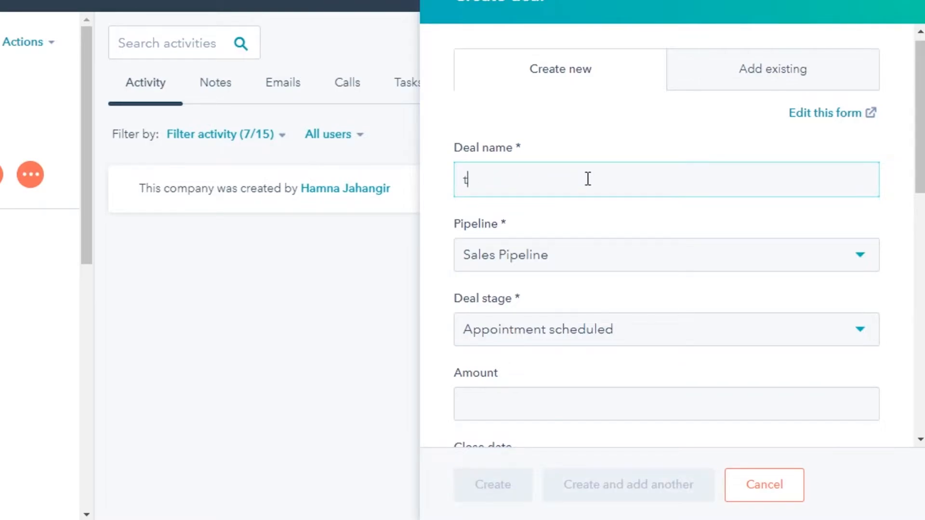
type("test deal")
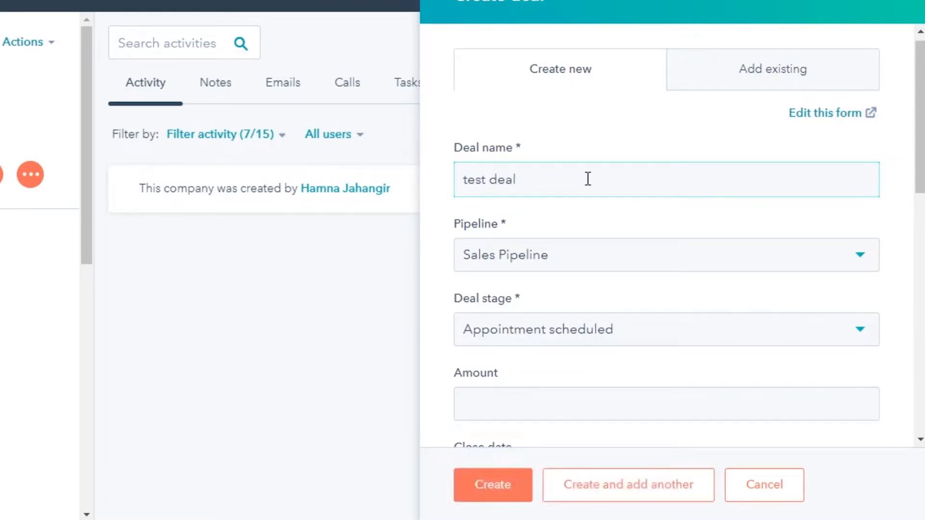
Keep Sales Pipeline as the pipeline and Appointment scheduled as the deal stage
scroll(750, 154, "down", 2)
left_click(641, 191)
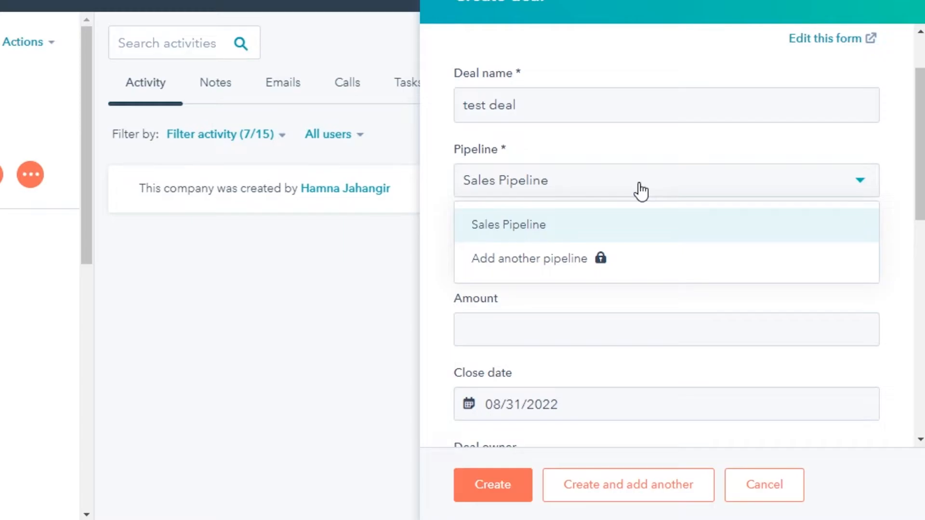
left_click(597, 234)
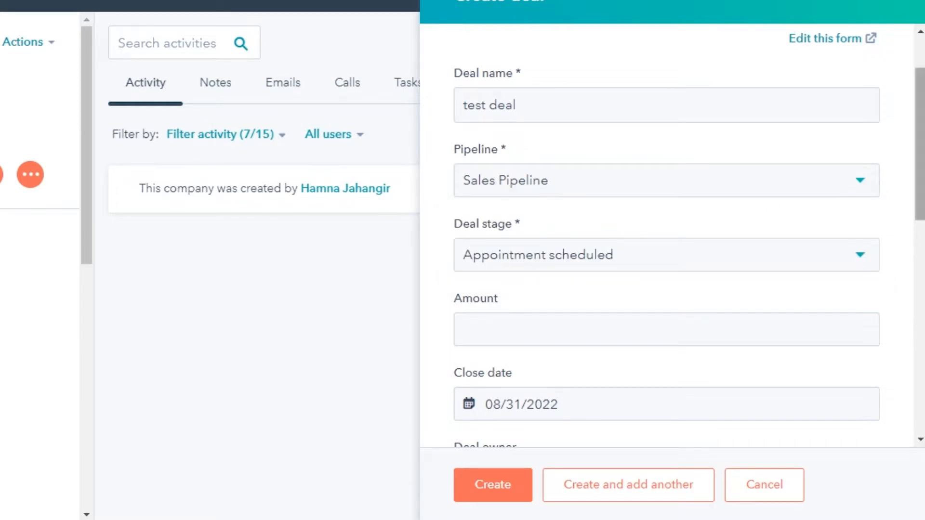
scroll(842, 185, "down", 2)
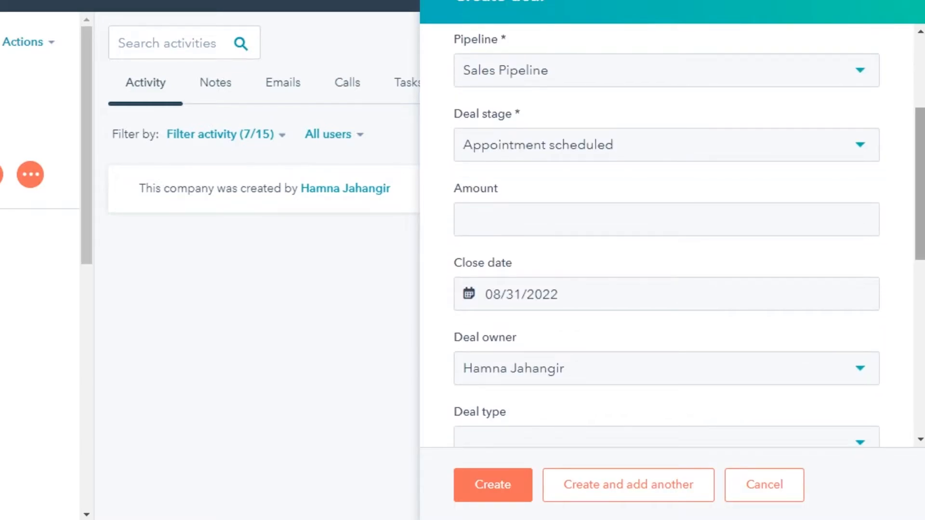
left_click(597, 154)
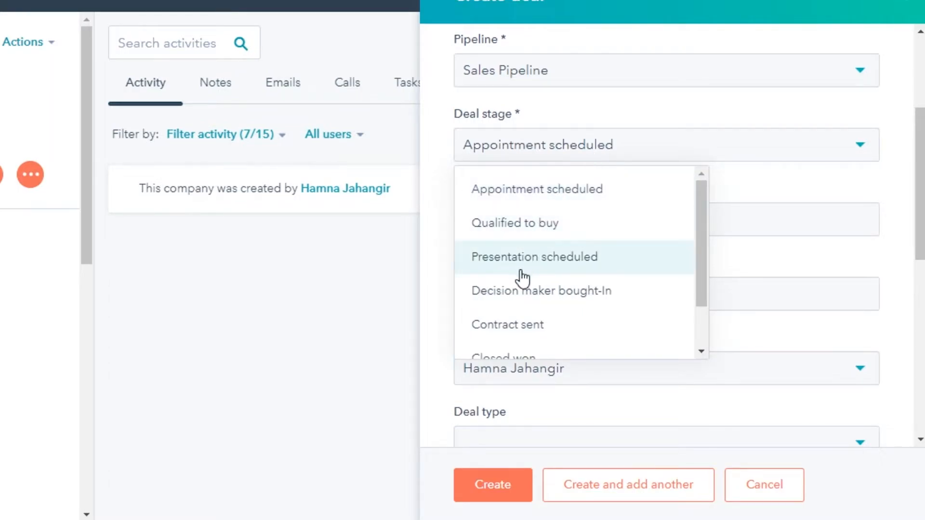
left_click_drag(698, 250, 705, 225)
left_click(542, 197)
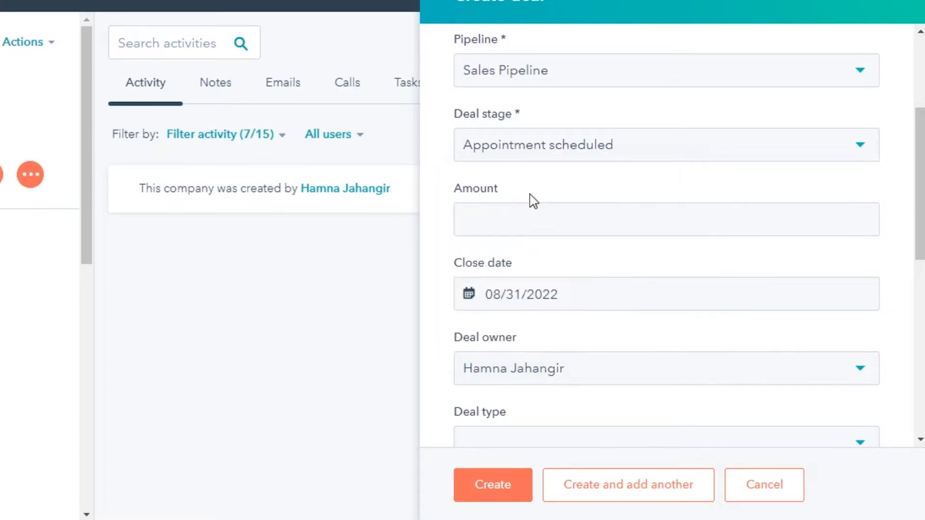
left_click(621, 146)
left_click(574, 191)
Enter 10000 as the deal amount and keep 08/31/2022 as the close date
left_click(569, 215)
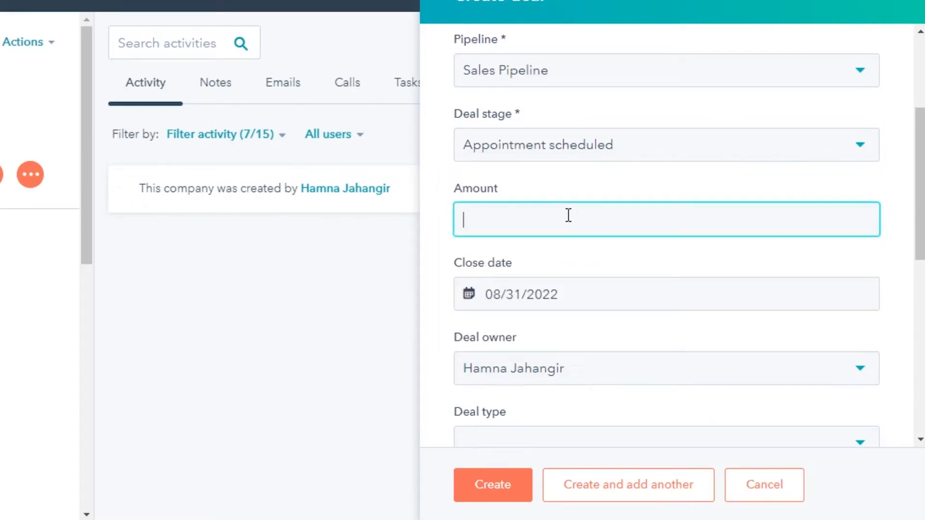
type("10000")
scroll(828, 251, "down", 3)
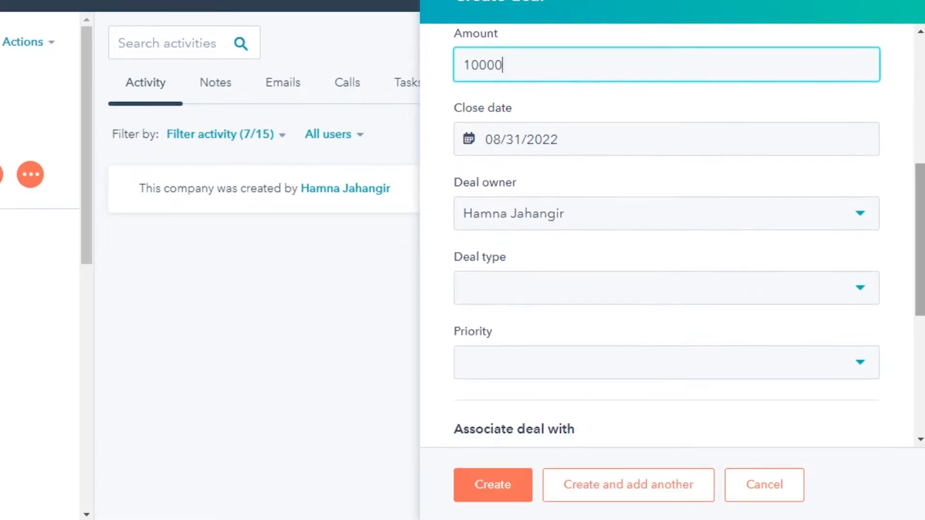
left_click(531, 144)
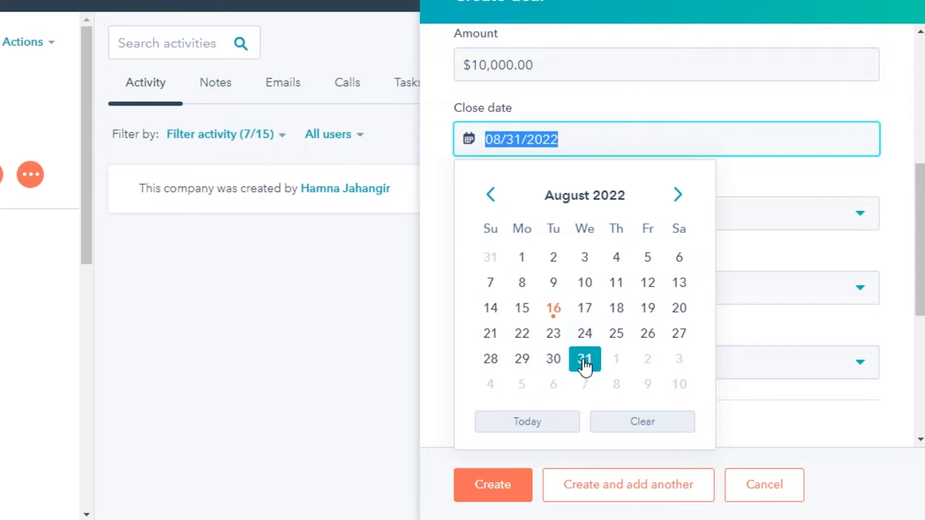
left_click(911, 298)
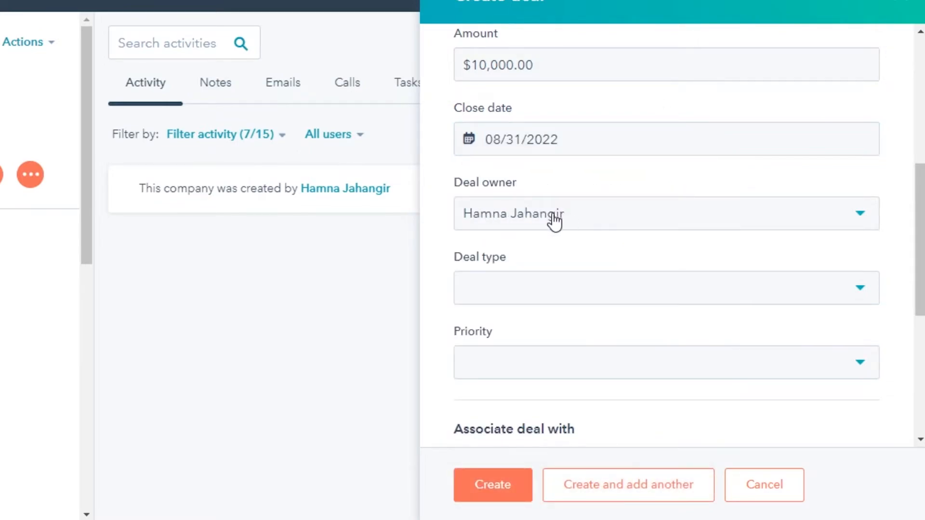
scroll(920, 241, "down", 5)
mouse_move(921, 329)
left_mouse_down()
mouse_move(920, 303)
mouse_move(920, 315)
left_mouse_up()
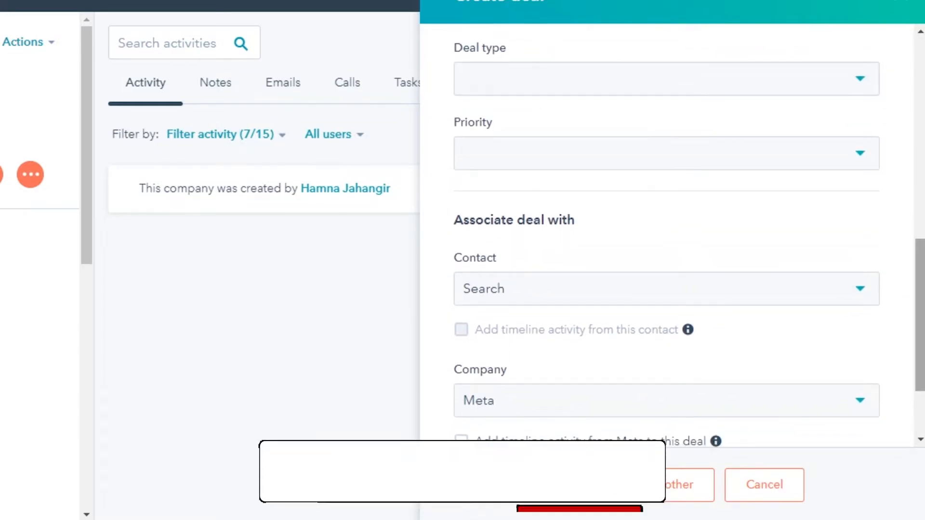
Set the deal type to New Business and the priority to High
left_click(523, 86)
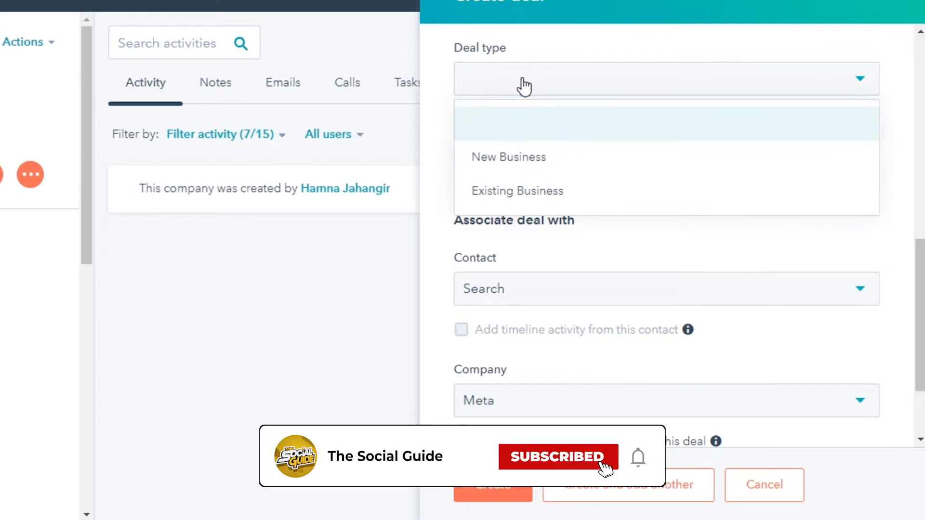
left_click(498, 168)
left_click(517, 166)
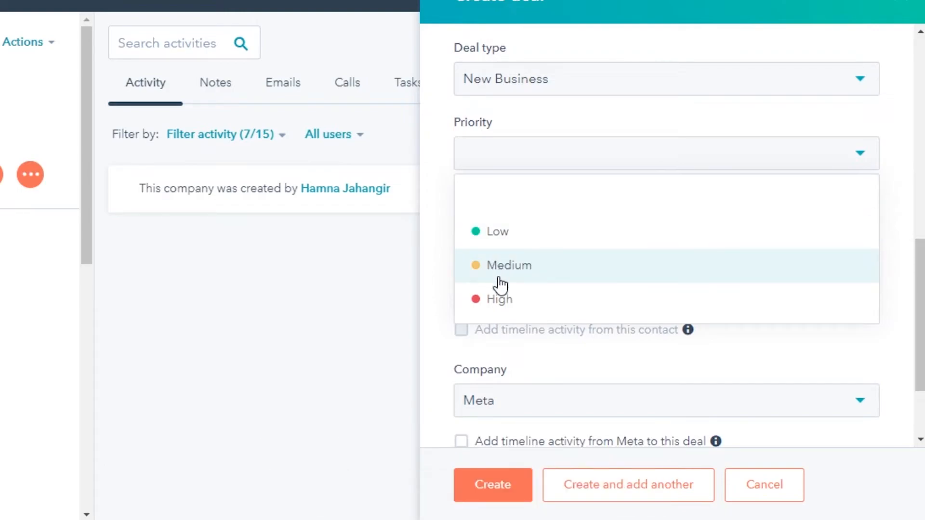
left_click(499, 300)
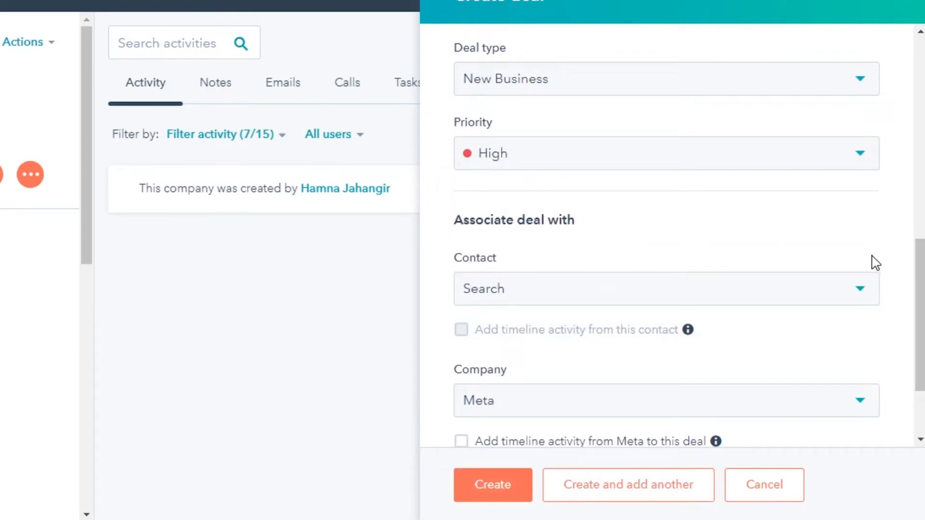
scroll(877, 299, "down", 3)
Associate a contact with the deal and leave line items empty
left_click(532, 189)
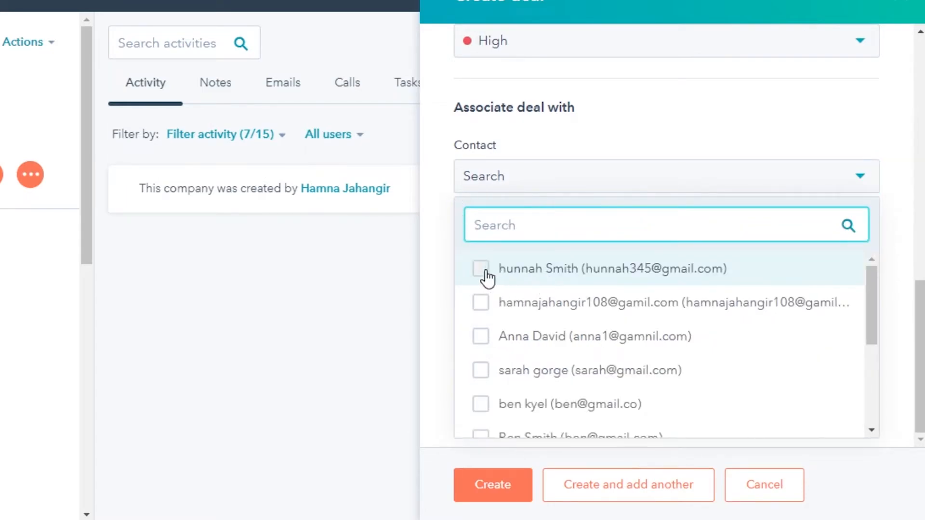
left_click(484, 275)
left_click(894, 158)
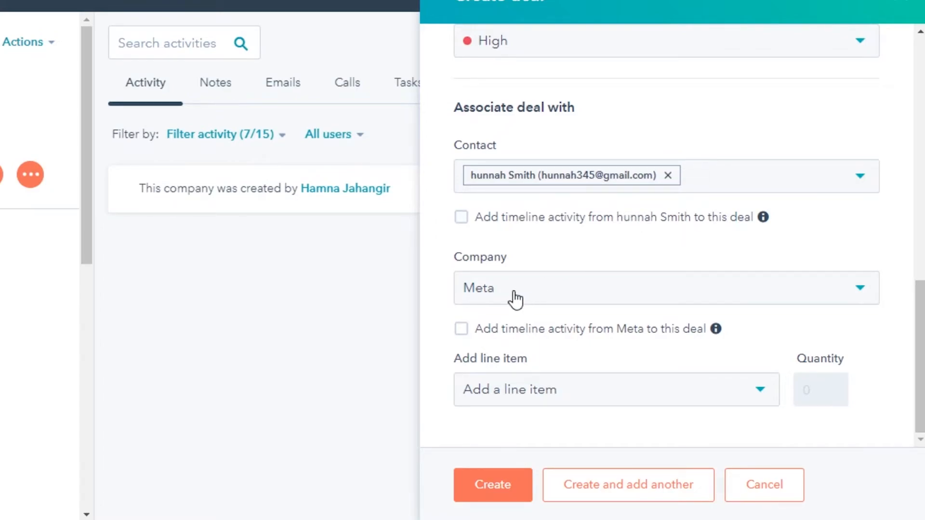
left_click(920, 356)
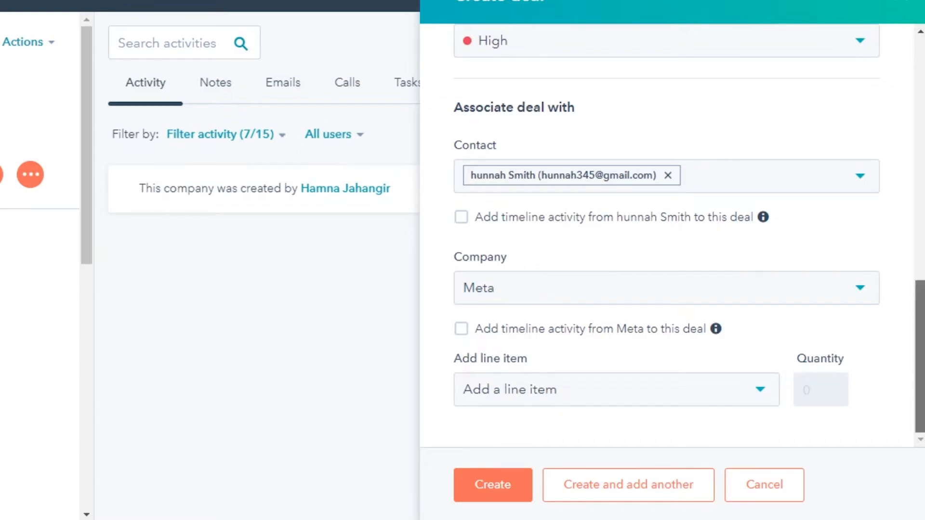
left_click(519, 405)
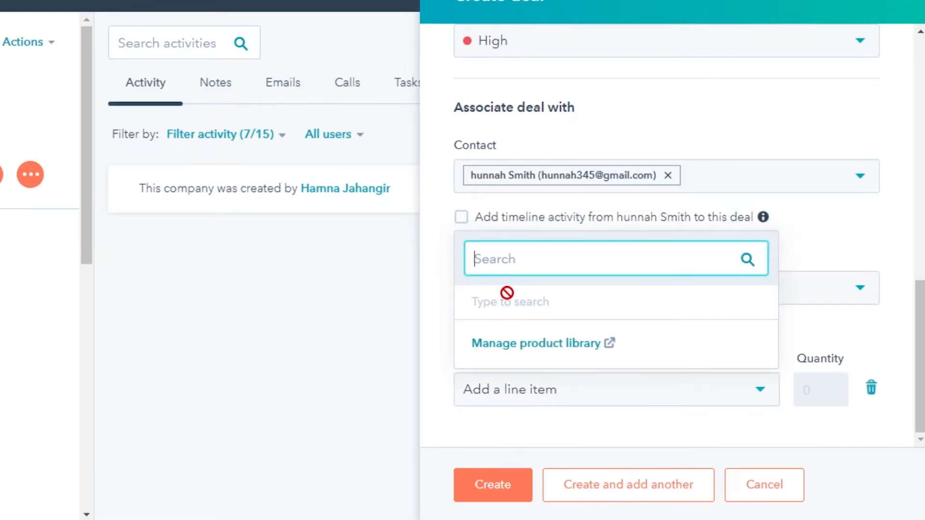
left_click(897, 325)
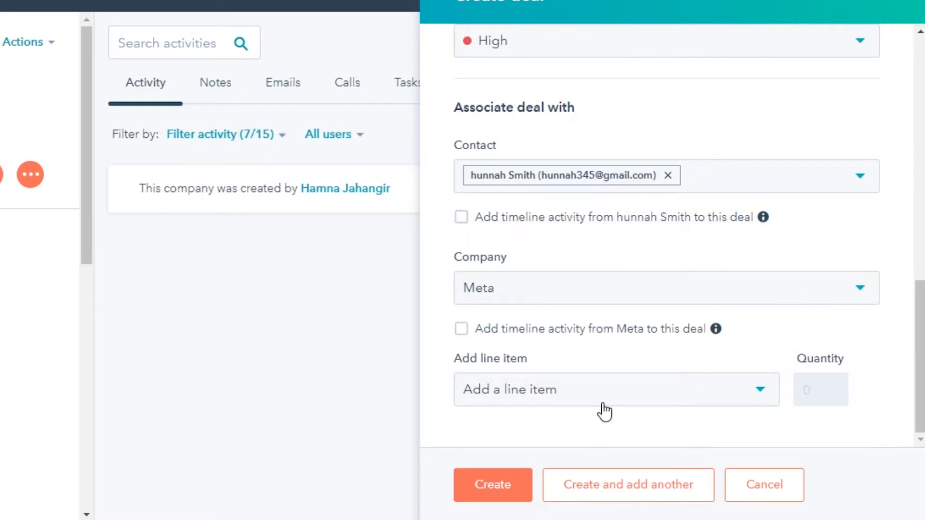
Create the test deal and start a new note on its Notes tab
left_click(486, 493)
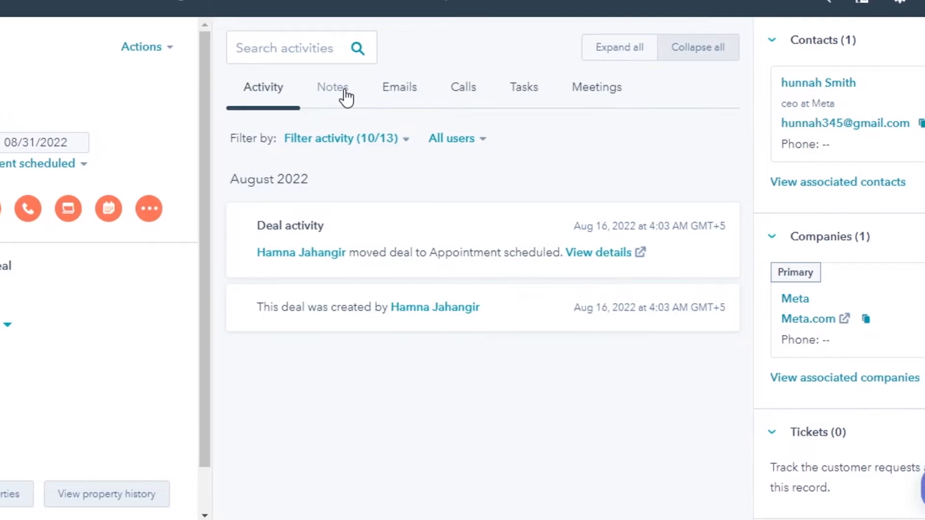
left_click(346, 98)
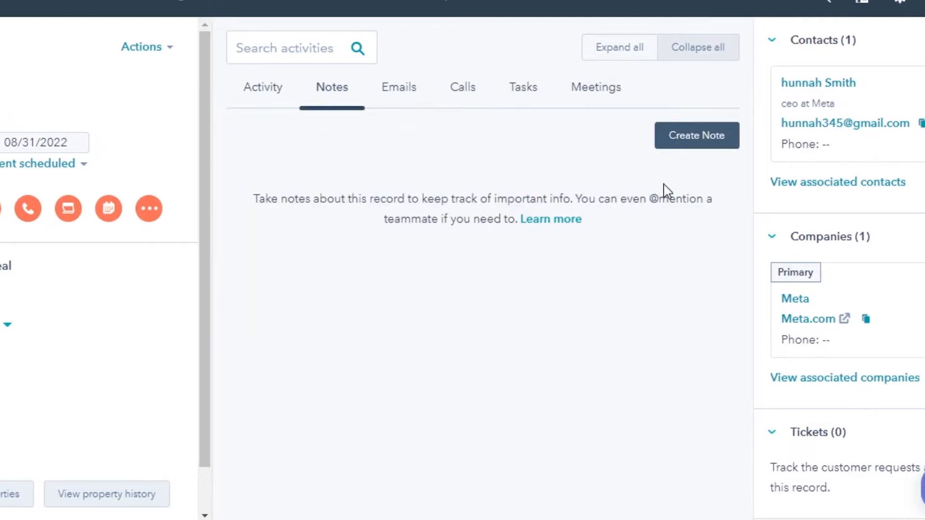
left_click(696, 135)
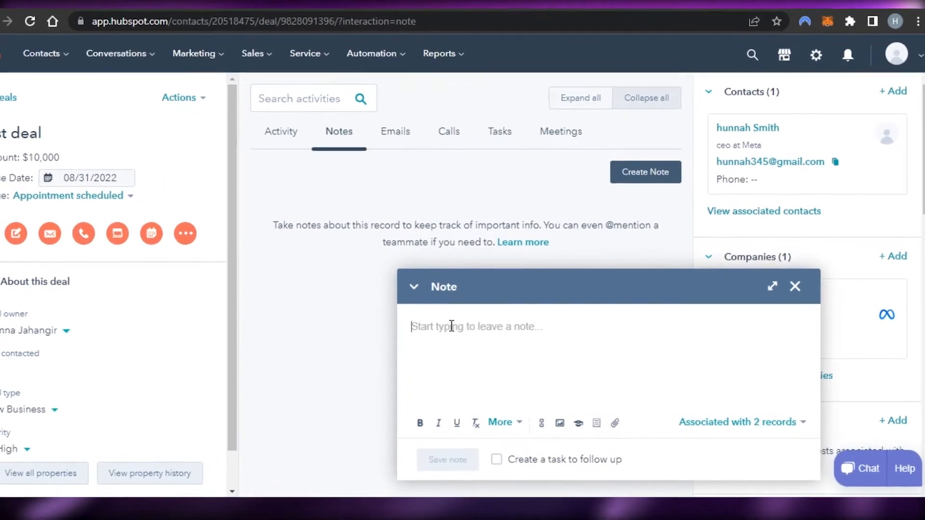
Write the note 'Proof read all documents before meeting' and save it
type("Re")
key("BackSpace")
key("BackSpace")
type("Pr")
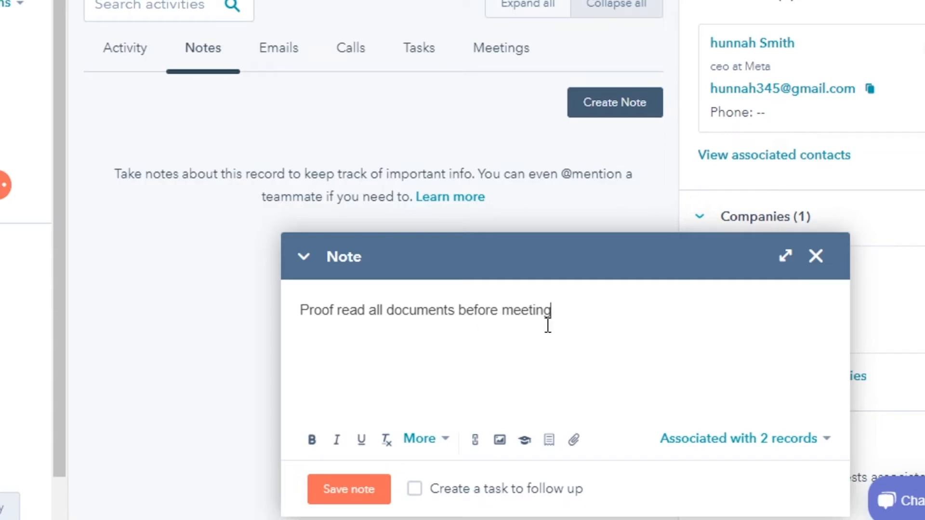
left_click(361, 488)
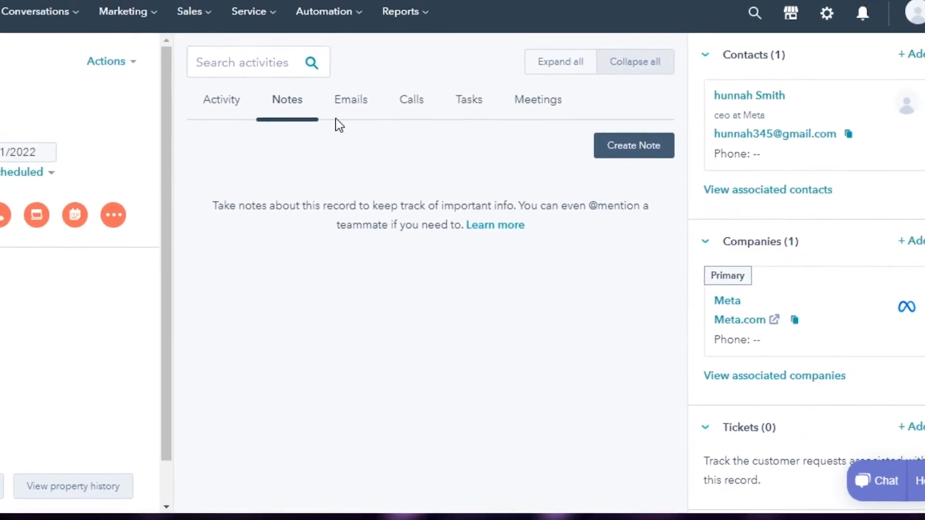
Start an email from the deal, minimise the connection prompt, then show the deal's calls
left_click(393, 130)
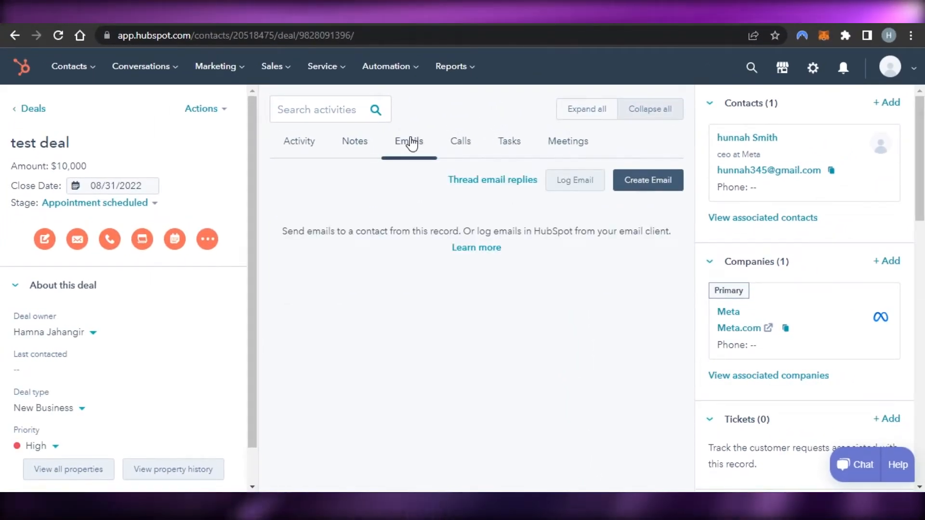
left_click(643, 186)
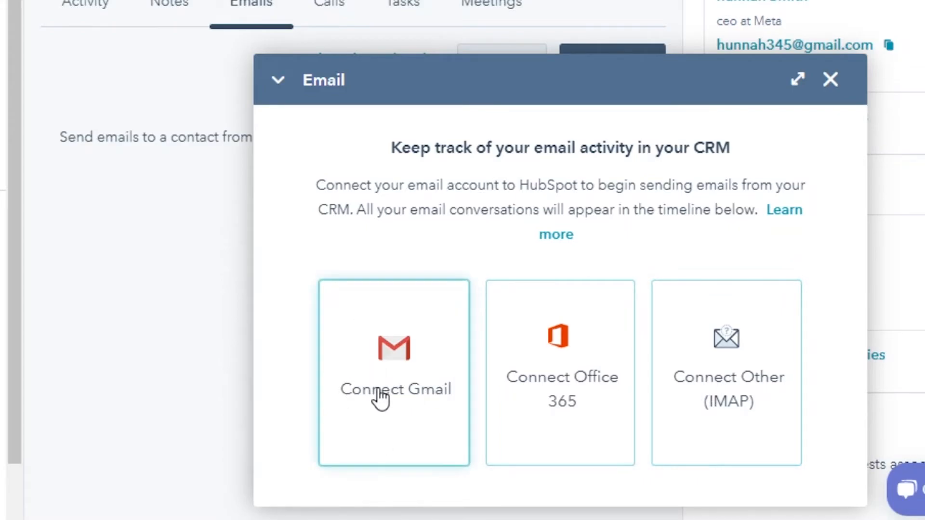
left_click(278, 79)
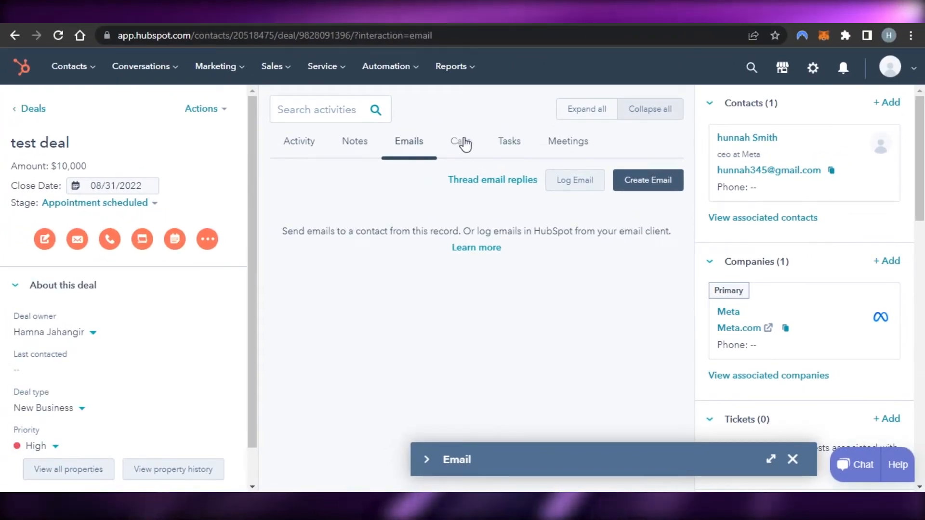
left_click(464, 143)
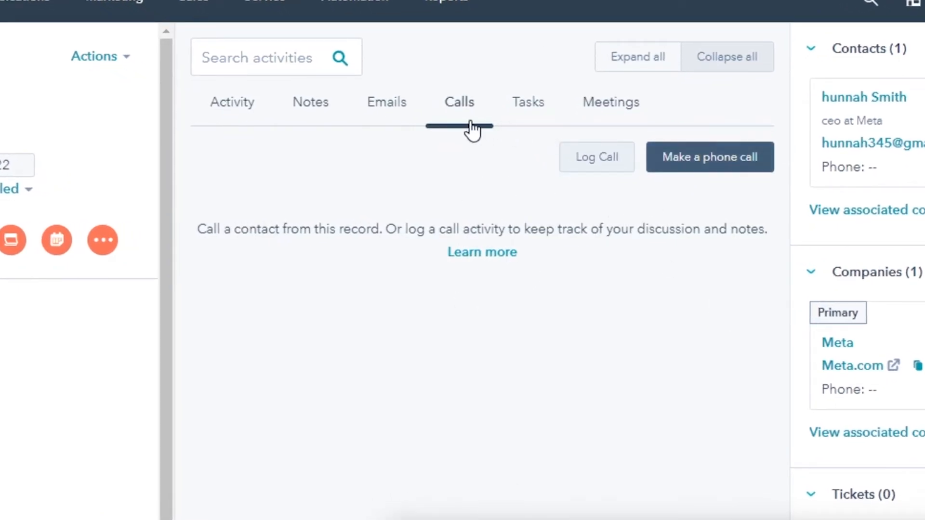
Show the test deal's Meetings activity and start a new meeting with the calendar-connection prompt minimised
left_click(534, 114)
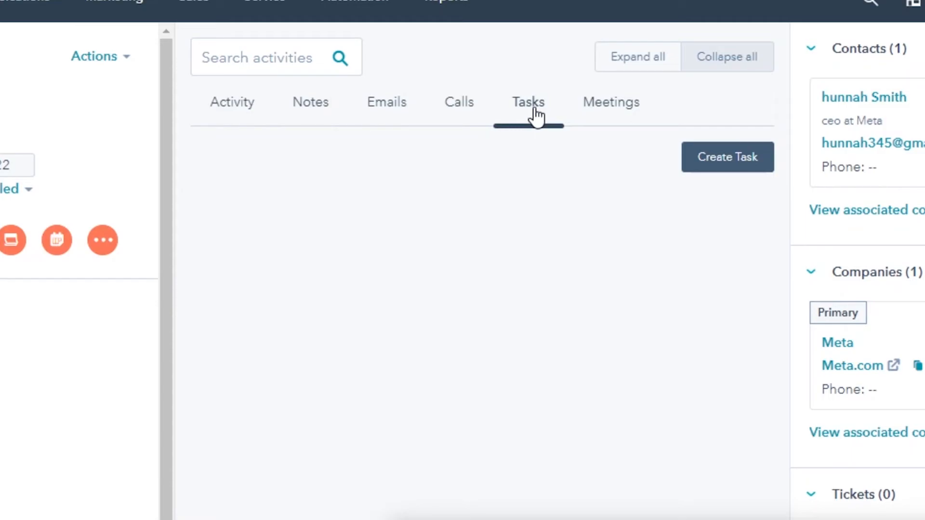
left_click(640, 101)
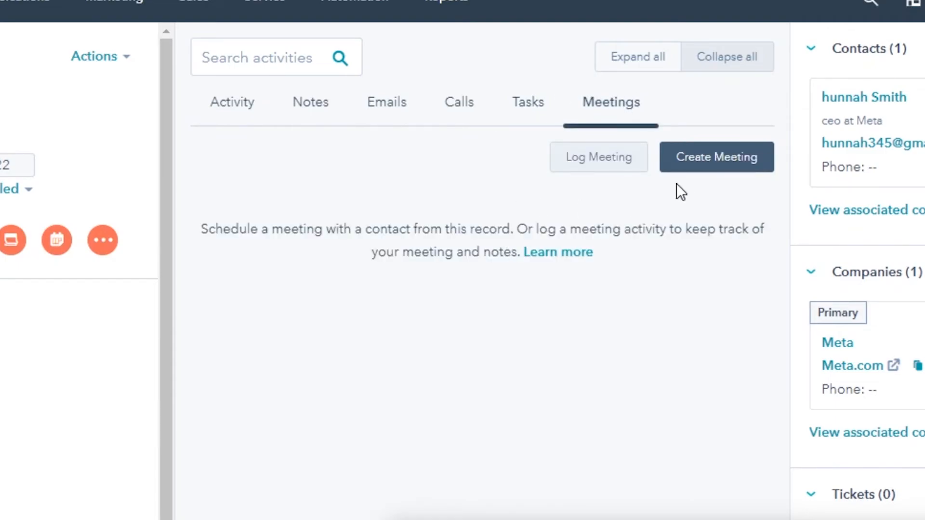
left_click(686, 158)
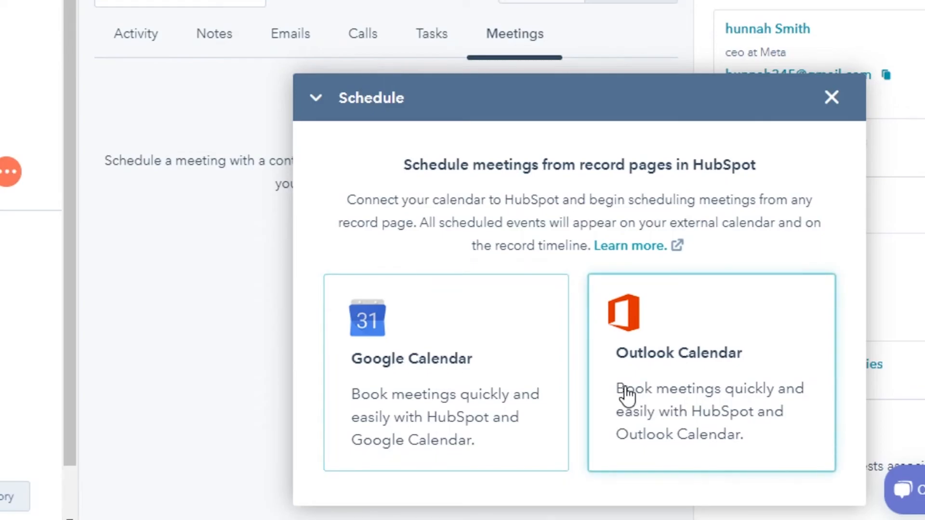
left_click(319, 100)
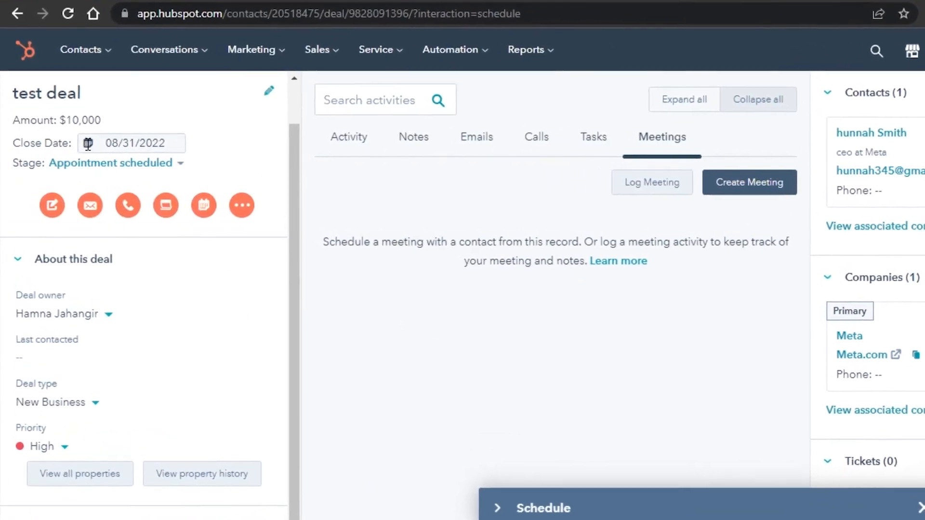
Return to the Deals list and scroll right to see test deal among the 3 records
left_click(80, 49)
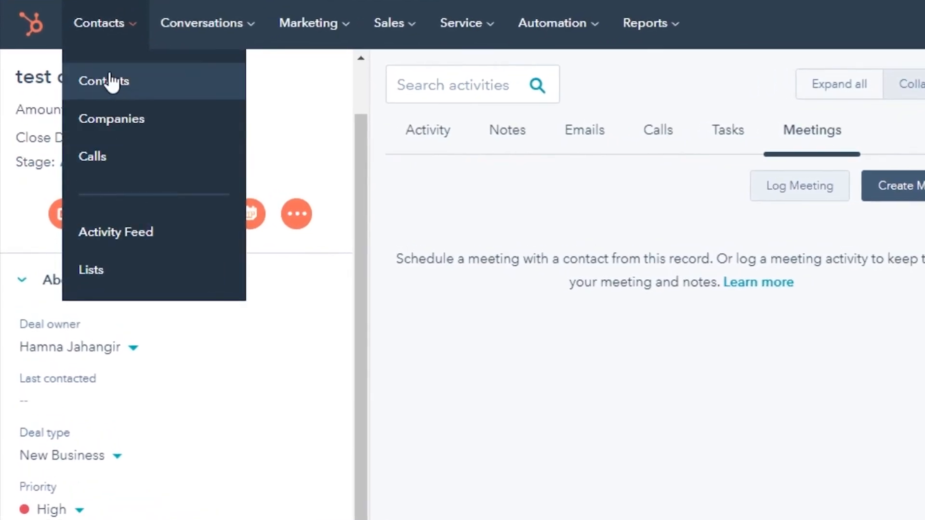
left_click(390, 27)
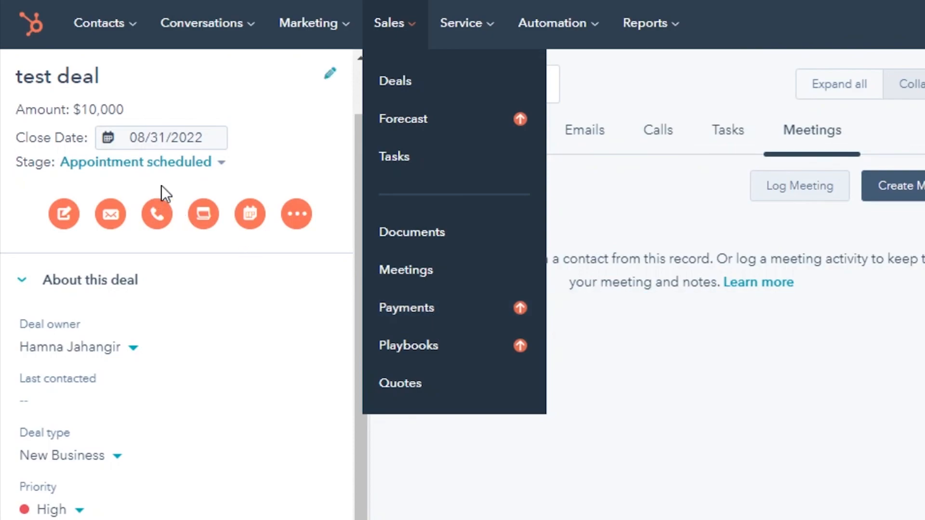
left_click(585, 406)
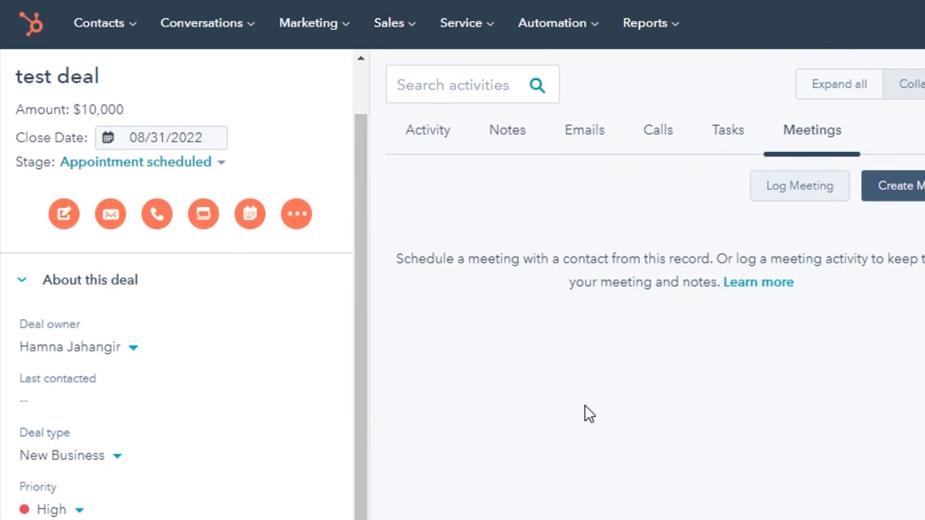
left_click_drag(360, 325, 359, 176)
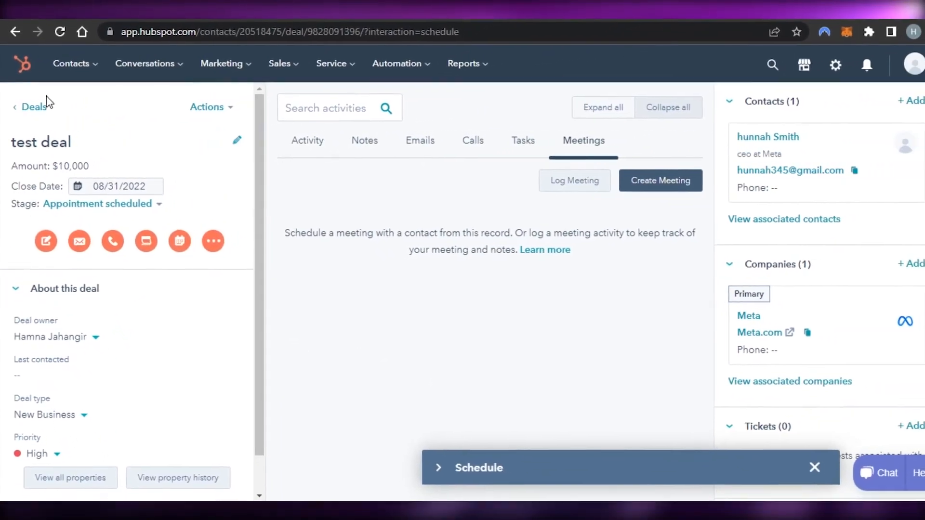
left_click(21, 99)
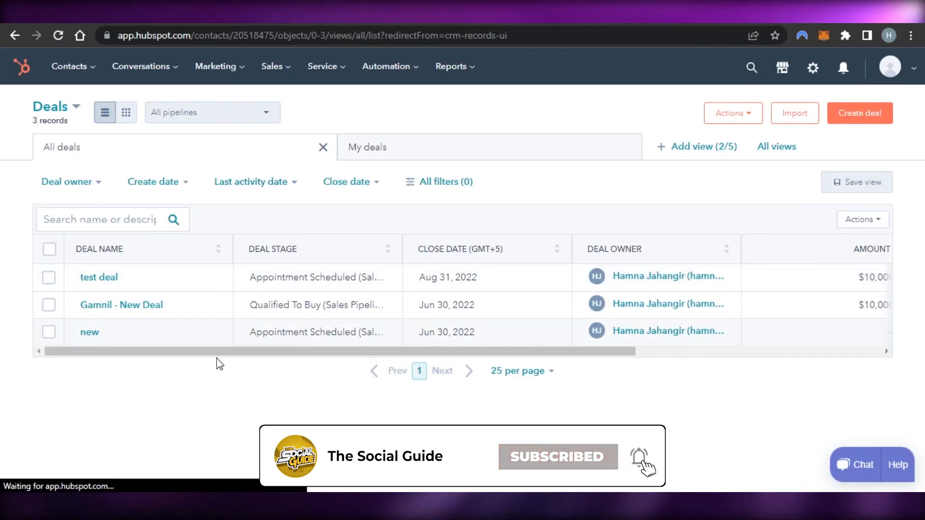
left_click_drag(192, 351, 413, 381)
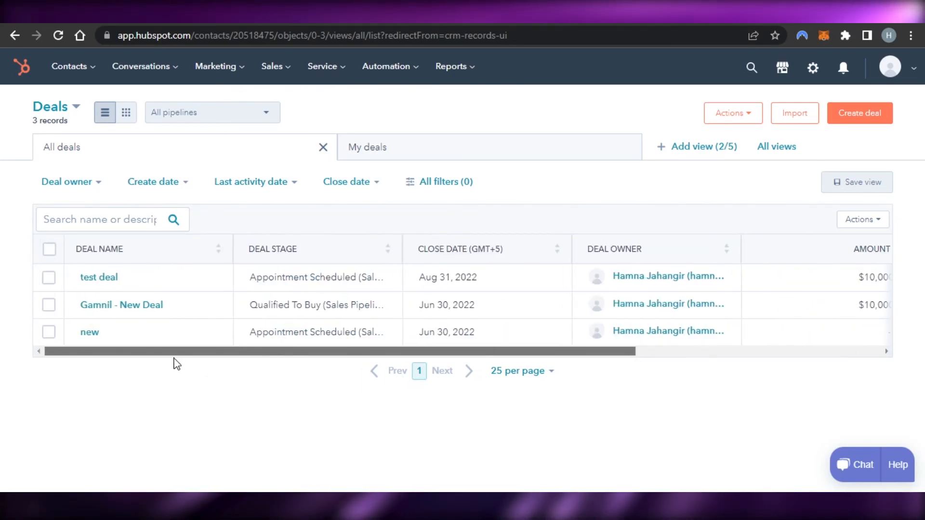